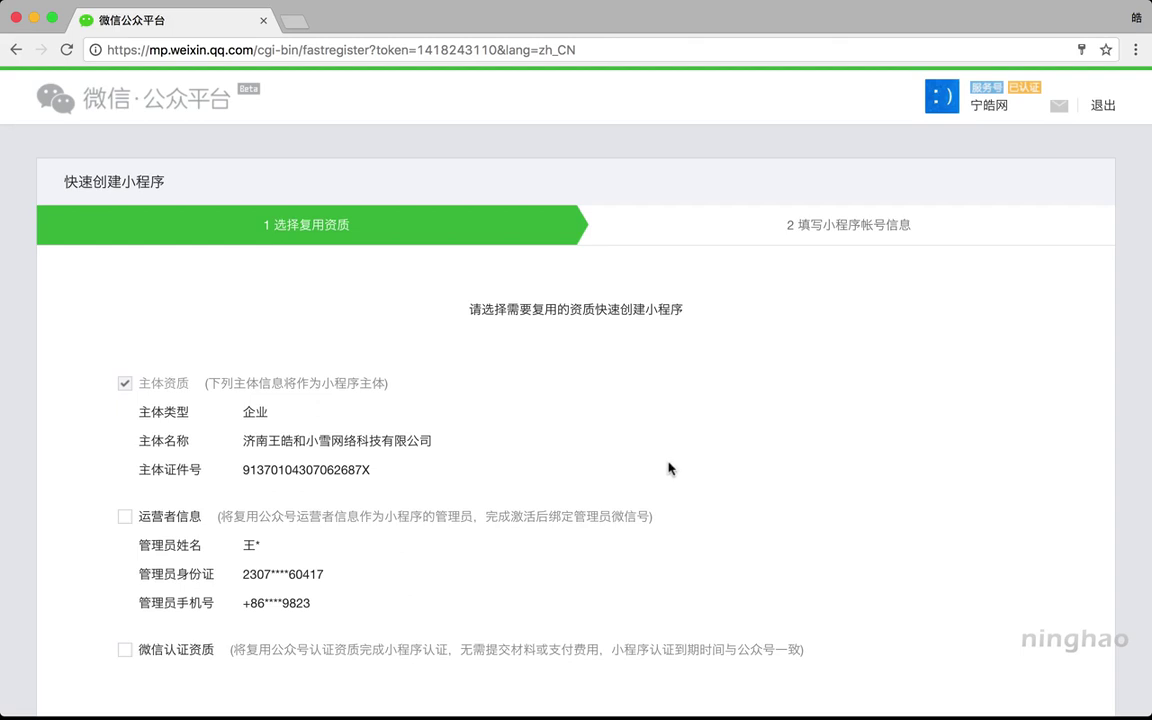
Step: Reuse the official account's operator information and WeChat verification qualifications, then continue to the next step
{"action": "left_click", "coordinate": [150, 517]}
{"action": "scroll", "coordinate": [362, 478], "scroll_direction": "down", "scroll_amount": 2}
{"action": "left_click", "coordinate": [183, 566]}
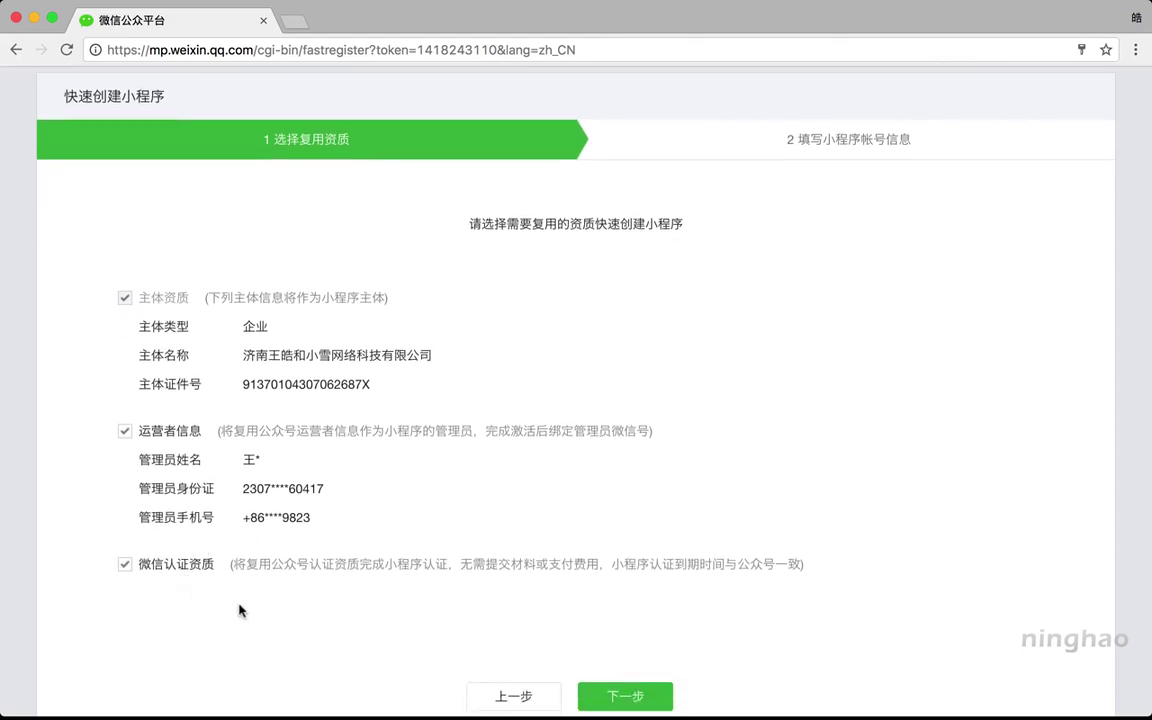
{"action": "scroll", "coordinate": [480, 640], "scroll_direction": "down", "scroll_amount": 1}
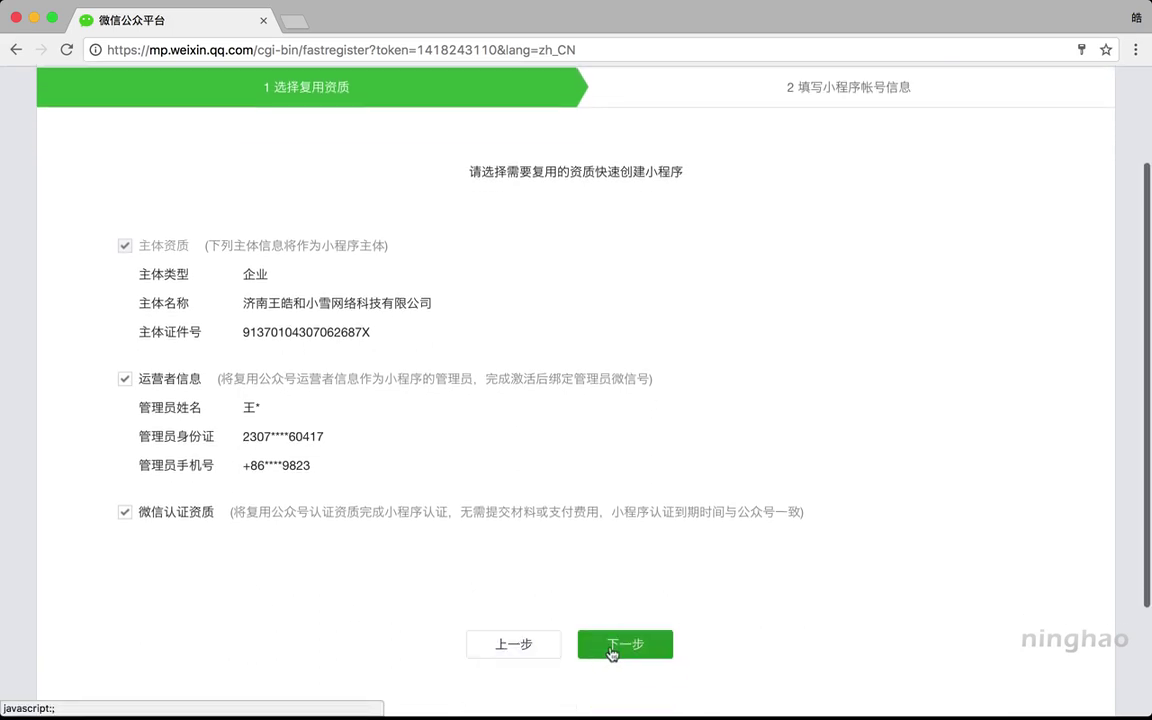
{"action": "left_click", "coordinate": [610, 648]}
Step: Enter the login e-mail and account password, accept the service terms, and submit the registration
{"action": "left_click", "coordinate": [561, 341]}
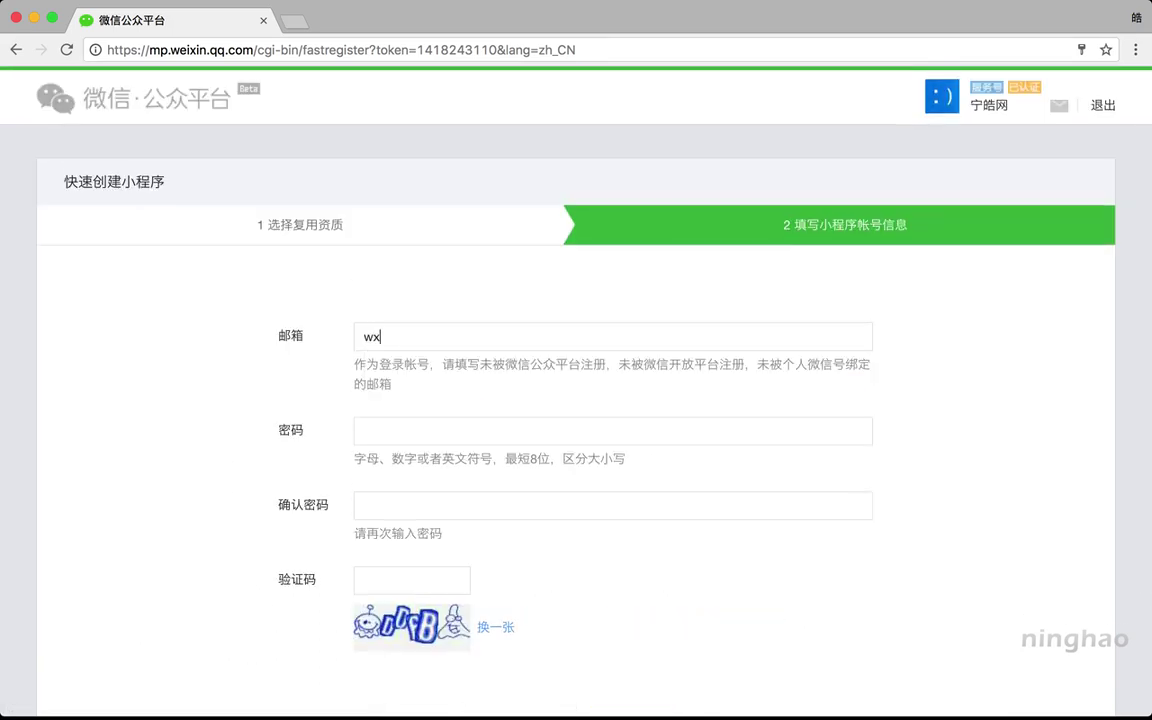
{"action": "left_click", "coordinate": [365, 431]}
{"action": "type", "text": "***"}
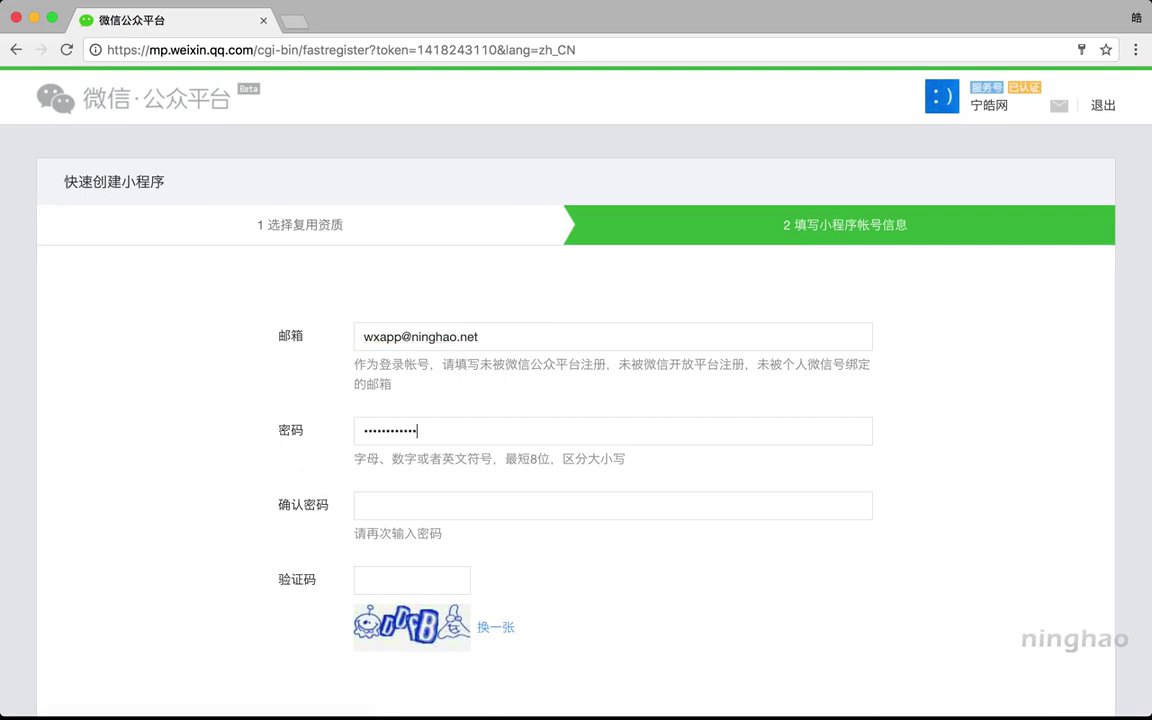
{"action": "type", "text": "************"}
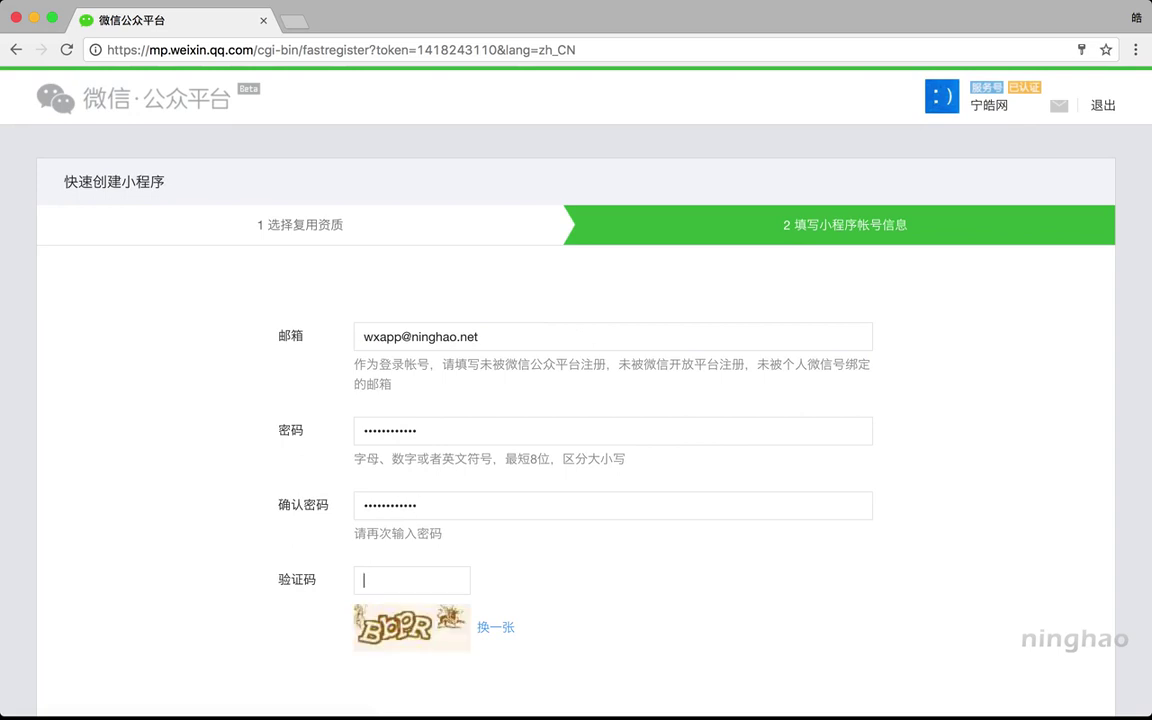
{"action": "scroll", "coordinate": [548, 432], "scroll_direction": "down", "scroll_amount": 3}
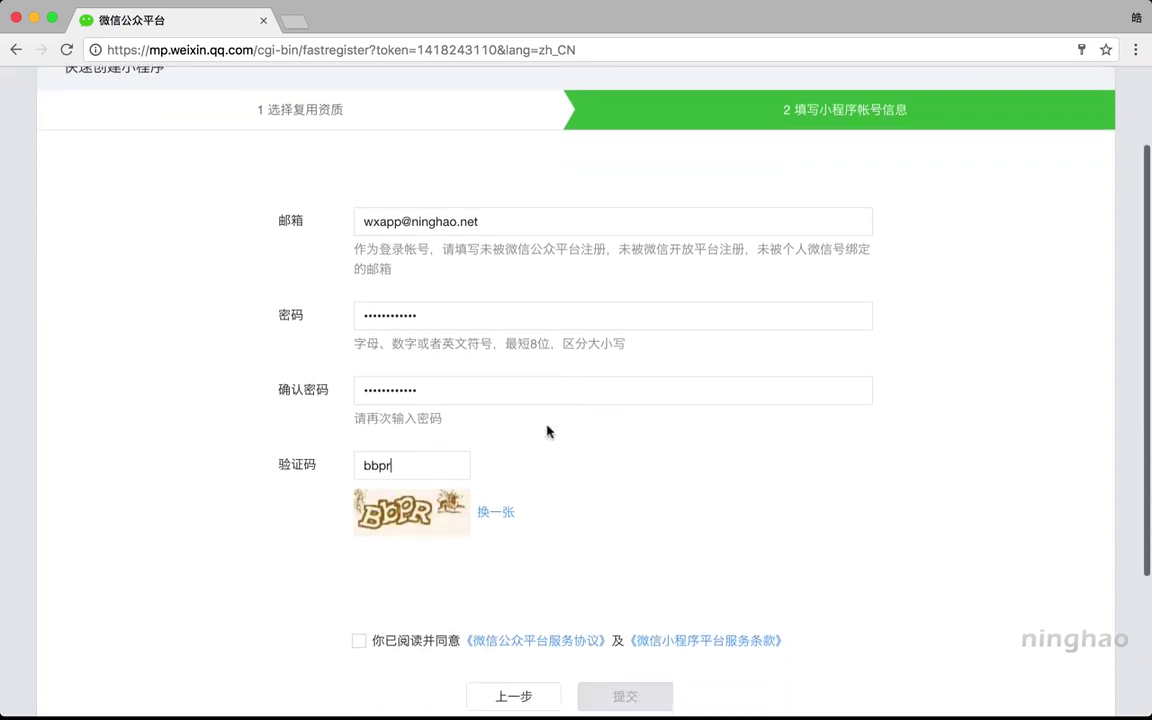
{"action": "left_click", "coordinate": [358, 625]}
{"action": "left_click", "coordinate": [660, 688]}
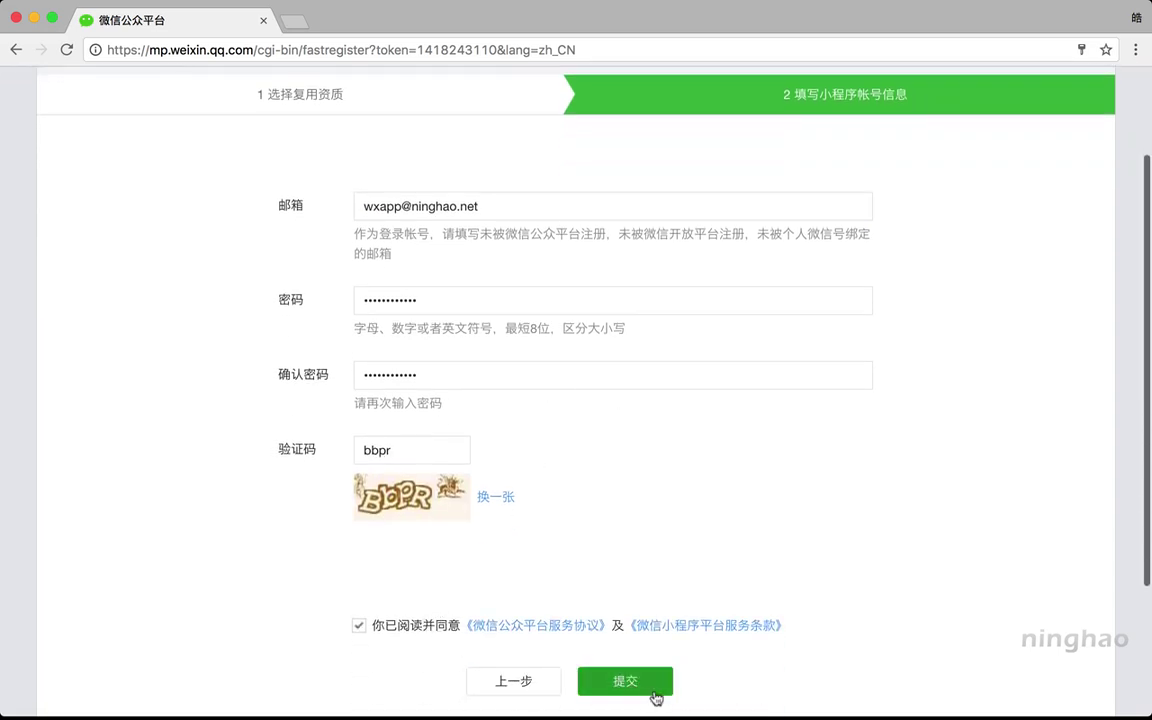
Step: Log in to the company mailbox in a new tab and follow the activation e-mail's link
{"action": "key", "text": "super+t"}
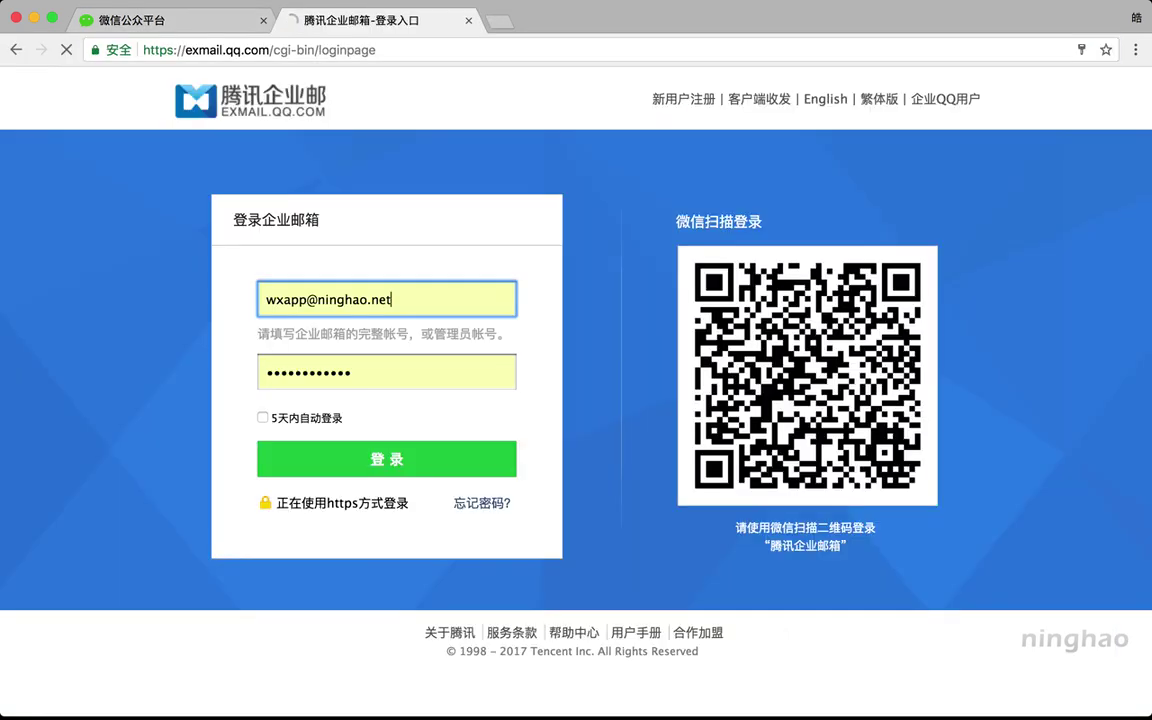
{"action": "key", "text": "Return"}
{"action": "left_click", "coordinate": [55, 241]}
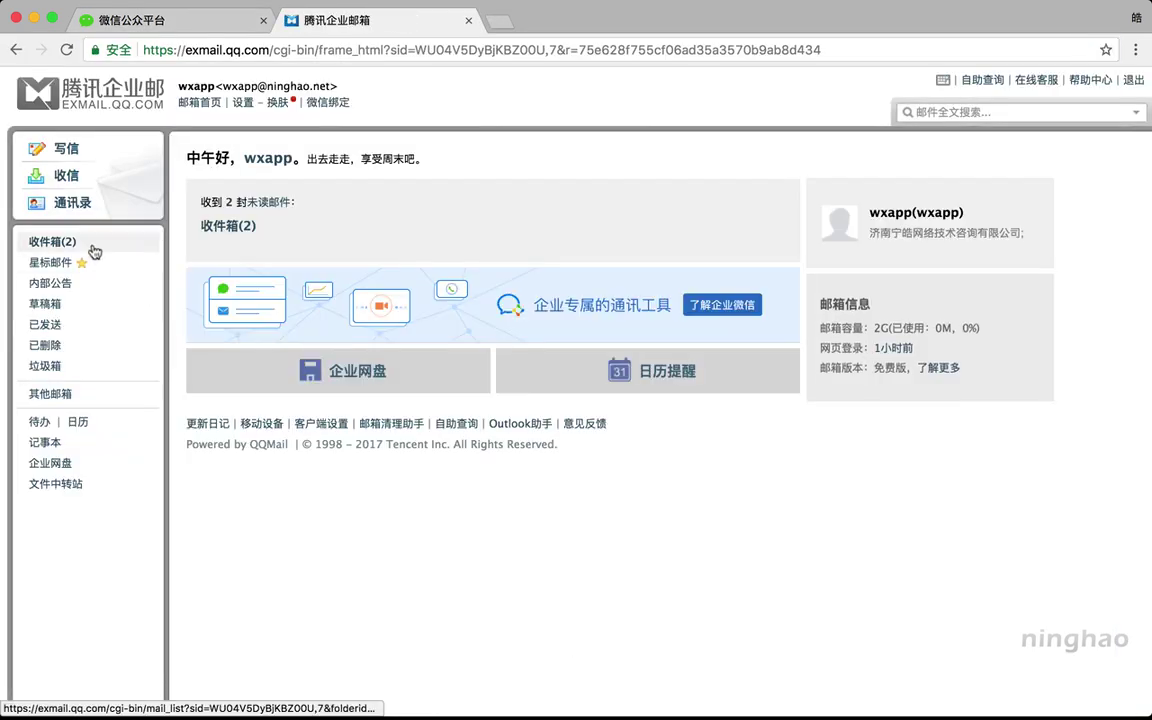
{"action": "left_click", "coordinate": [449, 262]}
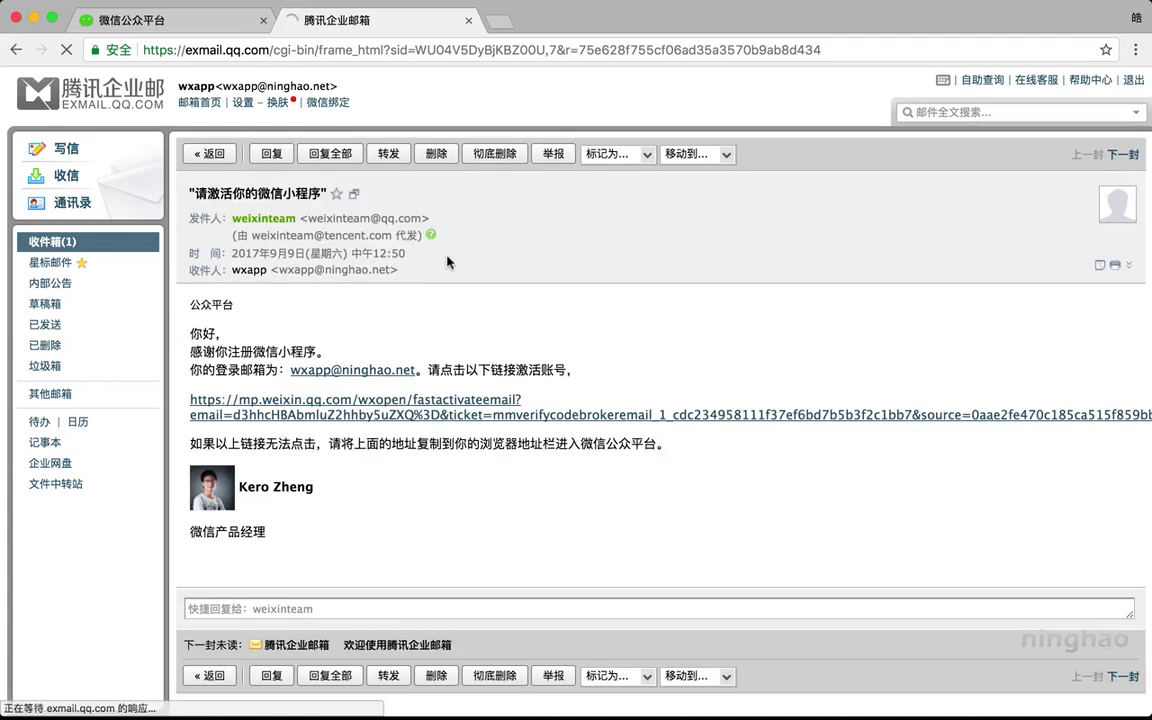
{"action": "left_click", "coordinate": [350, 374]}
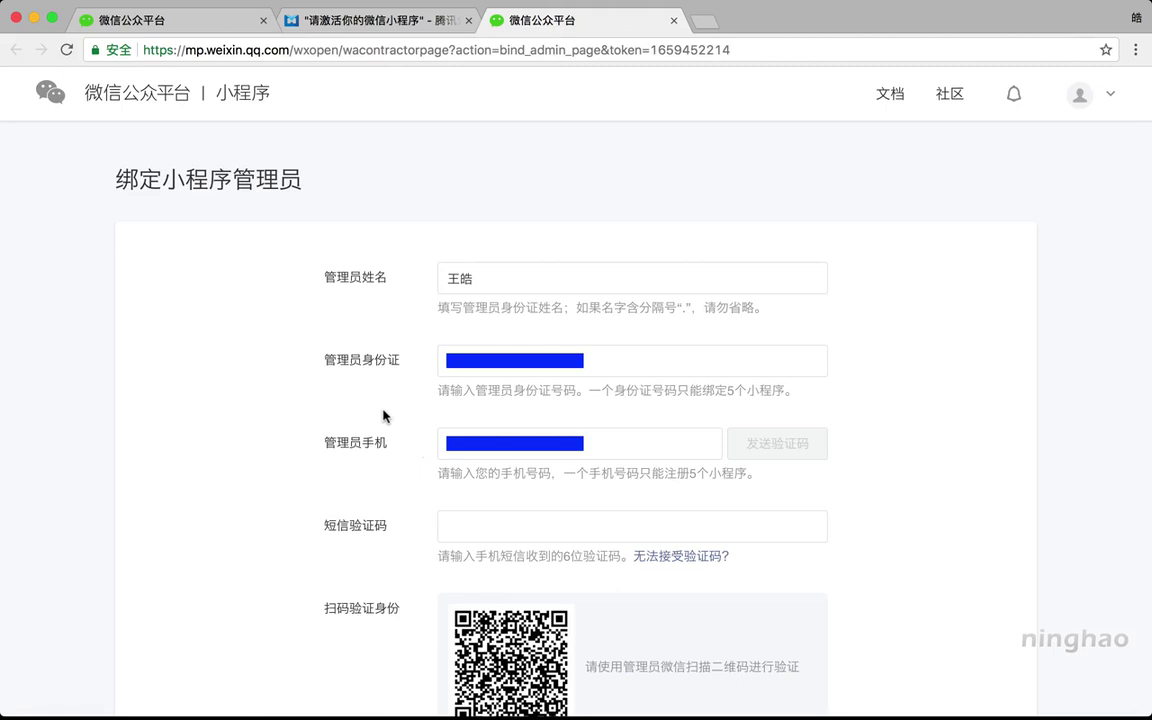
Step: Send and enter the SMS verification code to bind the administrator, then go to the dashboard
{"action": "left_click", "coordinate": [761, 444]}
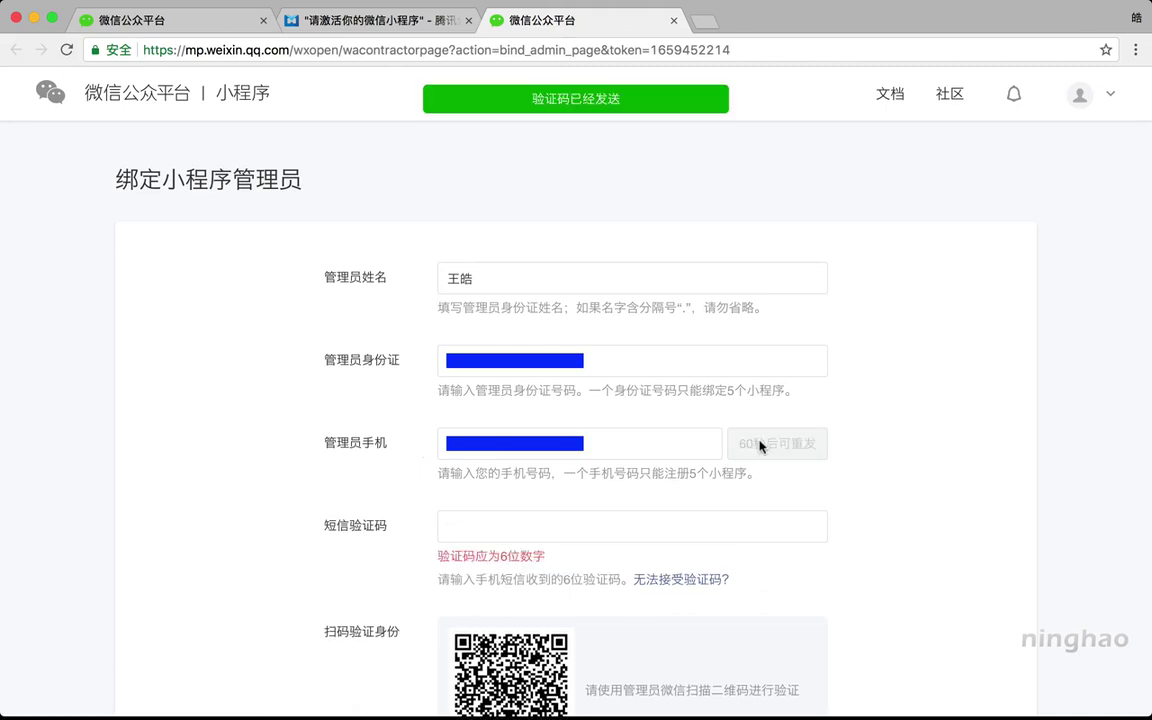
{"action": "left_click", "coordinate": [725, 514]}
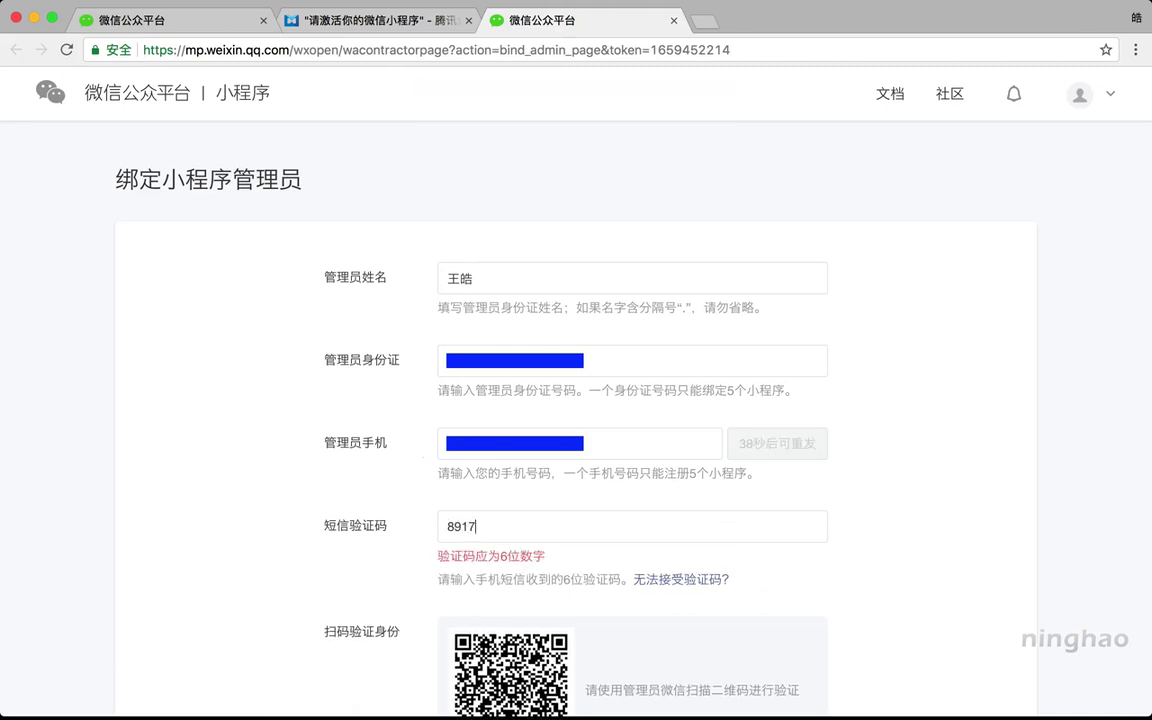
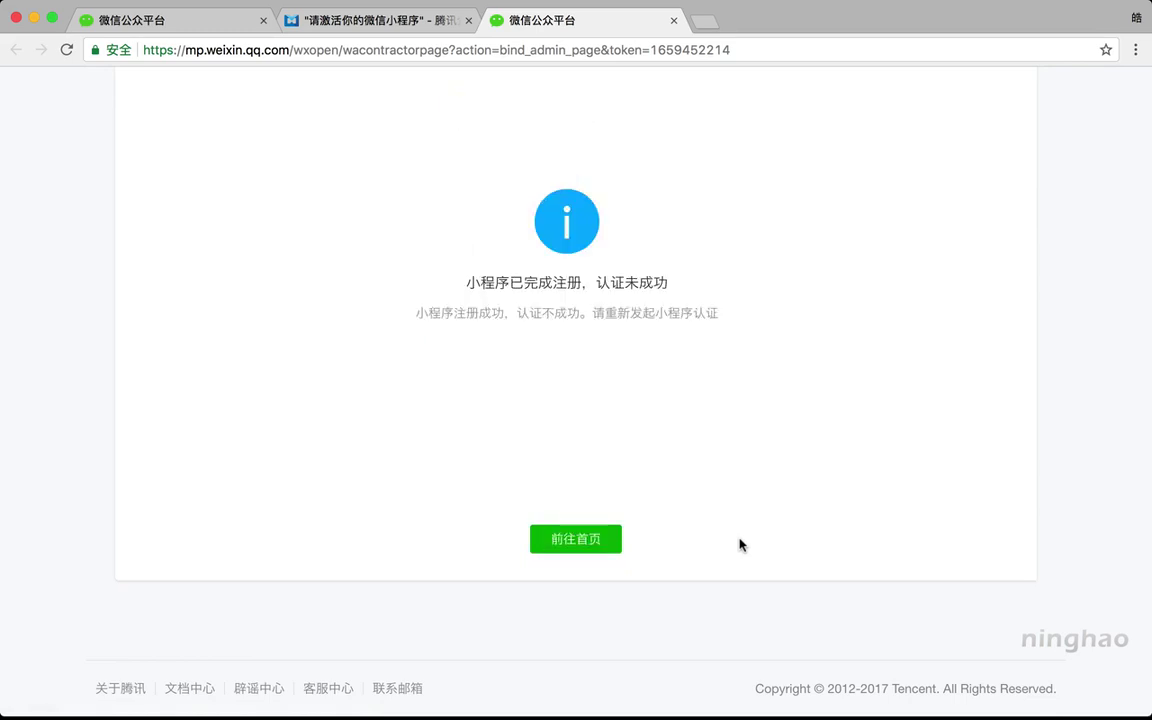
{"action": "left_click", "coordinate": [619, 541]}
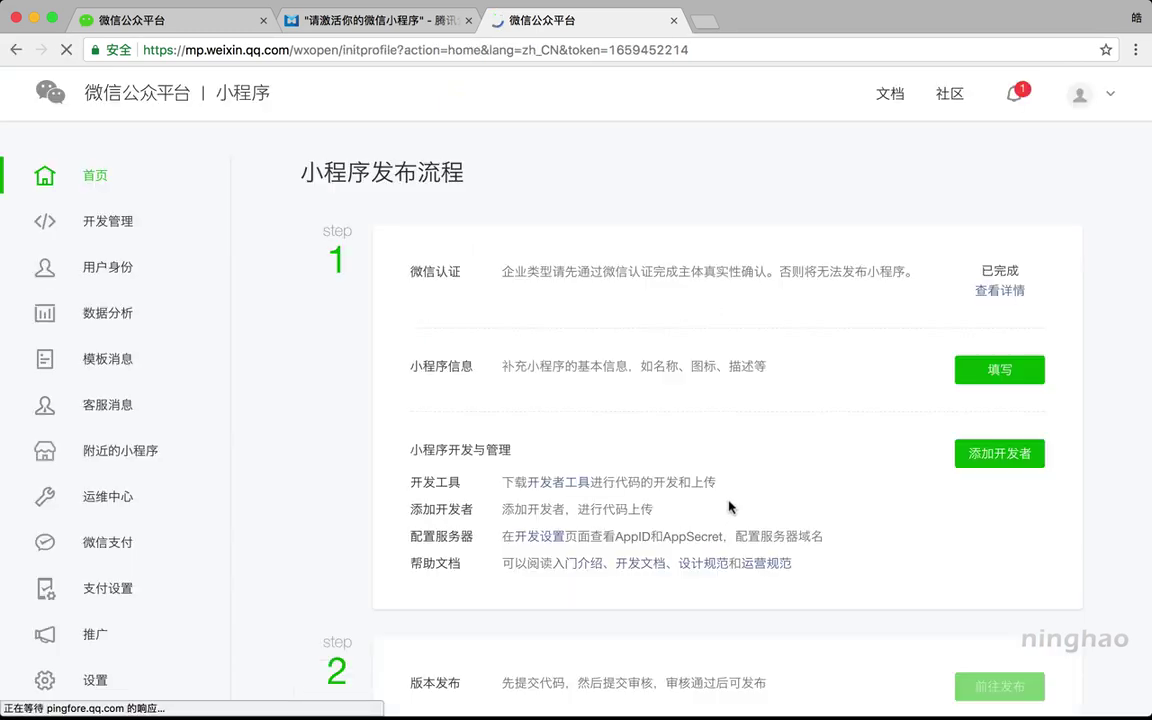
Step: Name the mini program 宁皓汽车, check the name's availability, and upload square.jpg as its avatar
{"action": "left_click", "coordinate": [997, 370]}
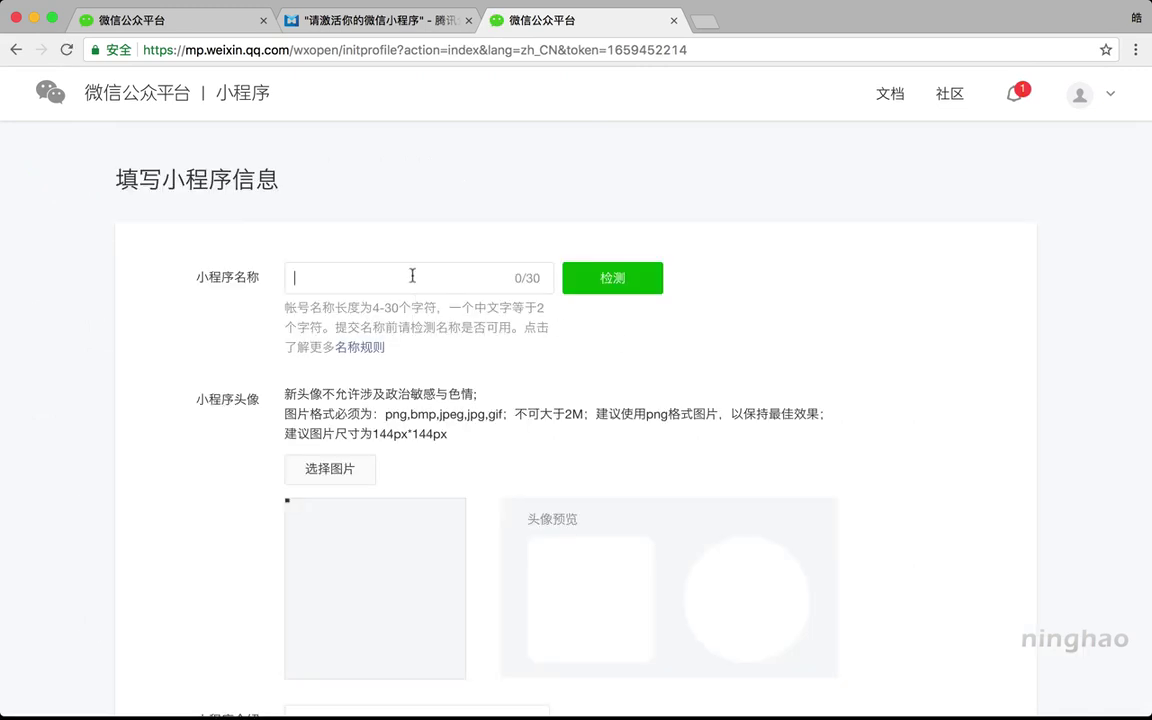
{"action": "left_click", "coordinate": [501, 284]}
{"action": "type", "text": "宁皓汽车"}
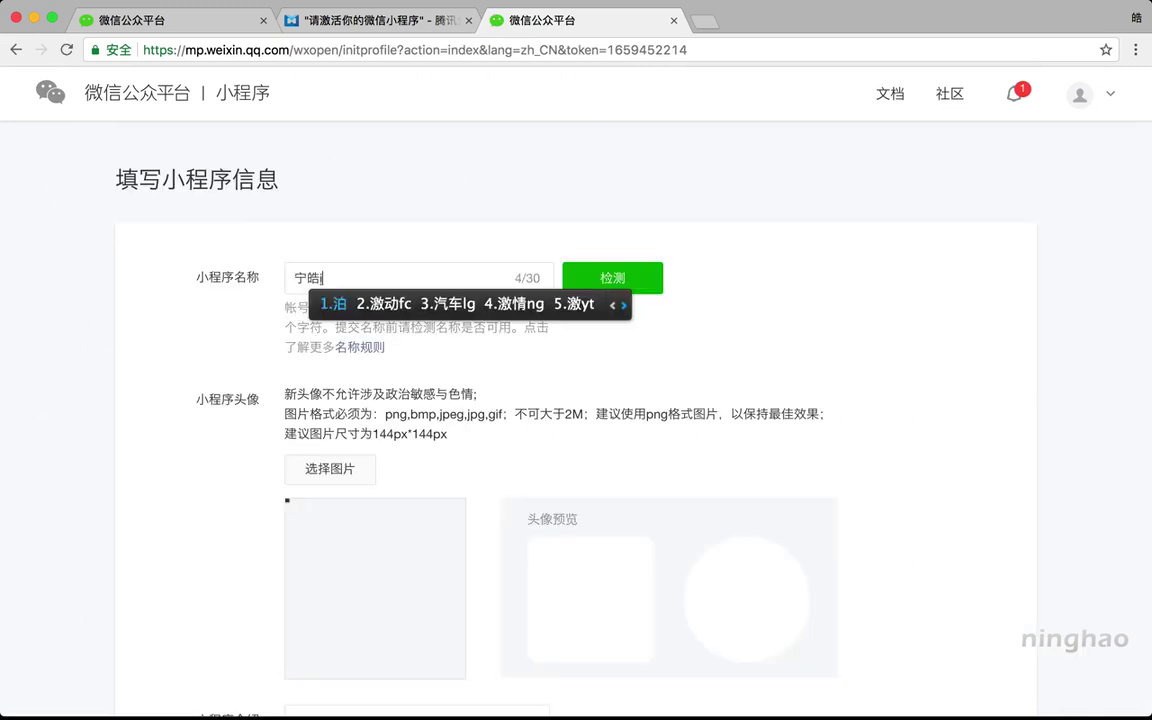
{"action": "left_click", "coordinate": [609, 285]}
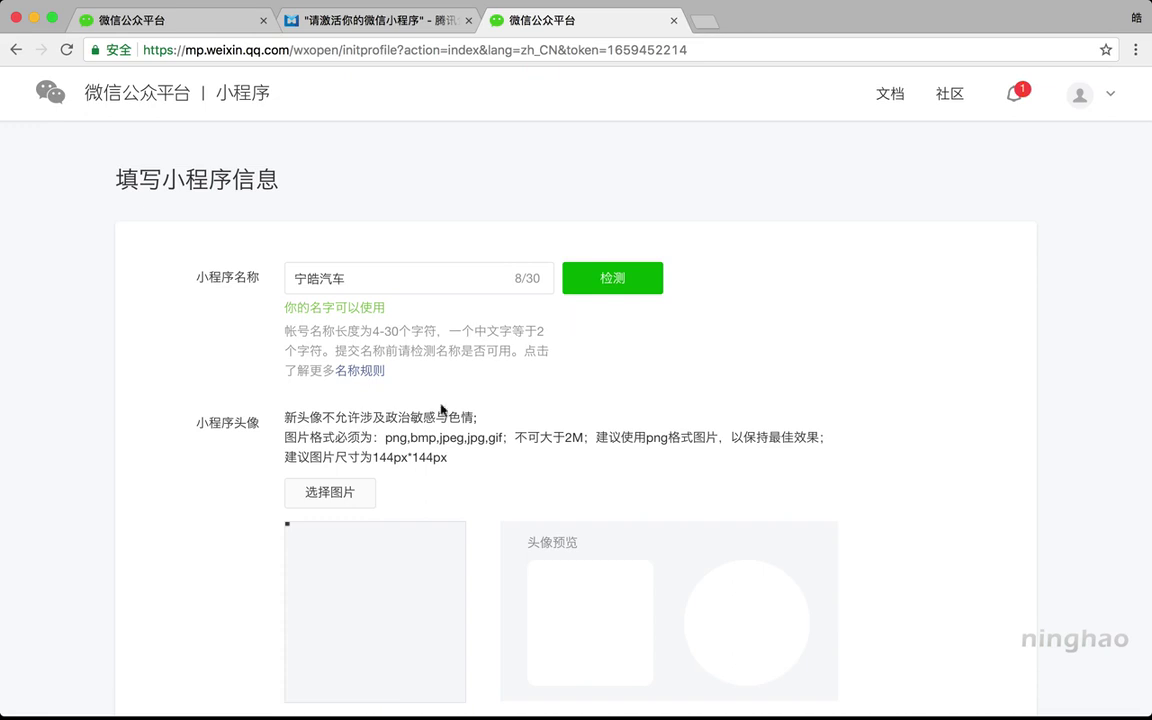
{"action": "left_click", "coordinate": [357, 494]}
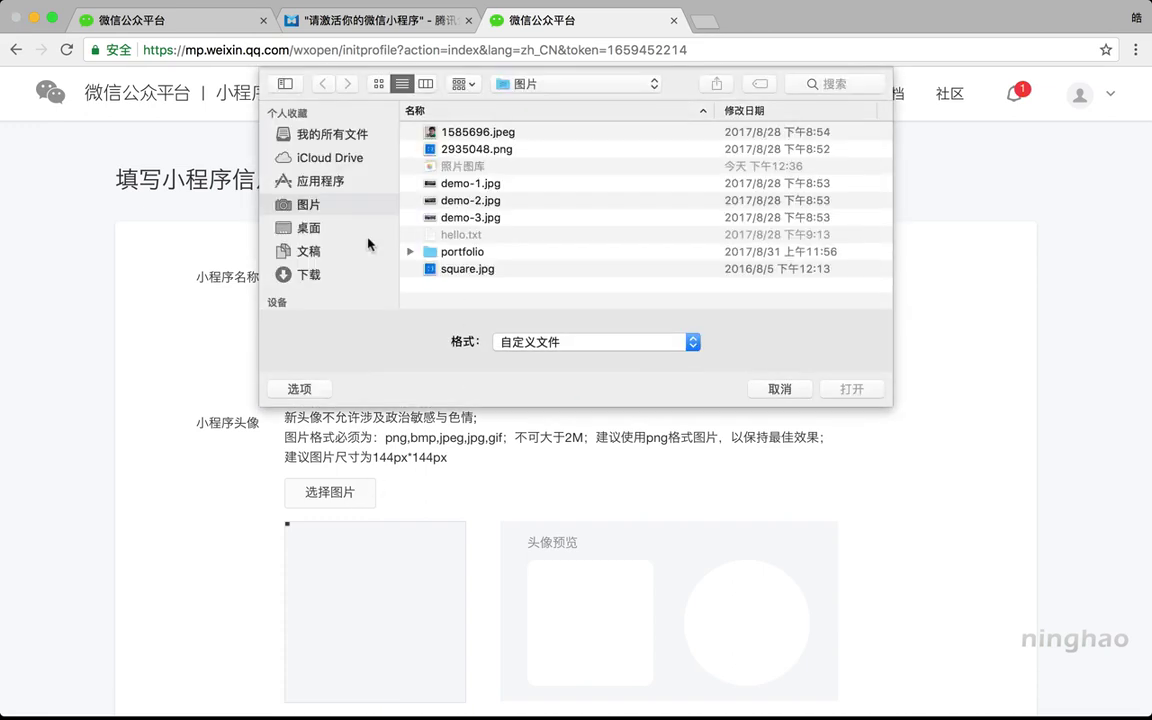
{"action": "left_click", "coordinate": [662, 268]}
{"action": "left_click", "coordinate": [851, 389]}
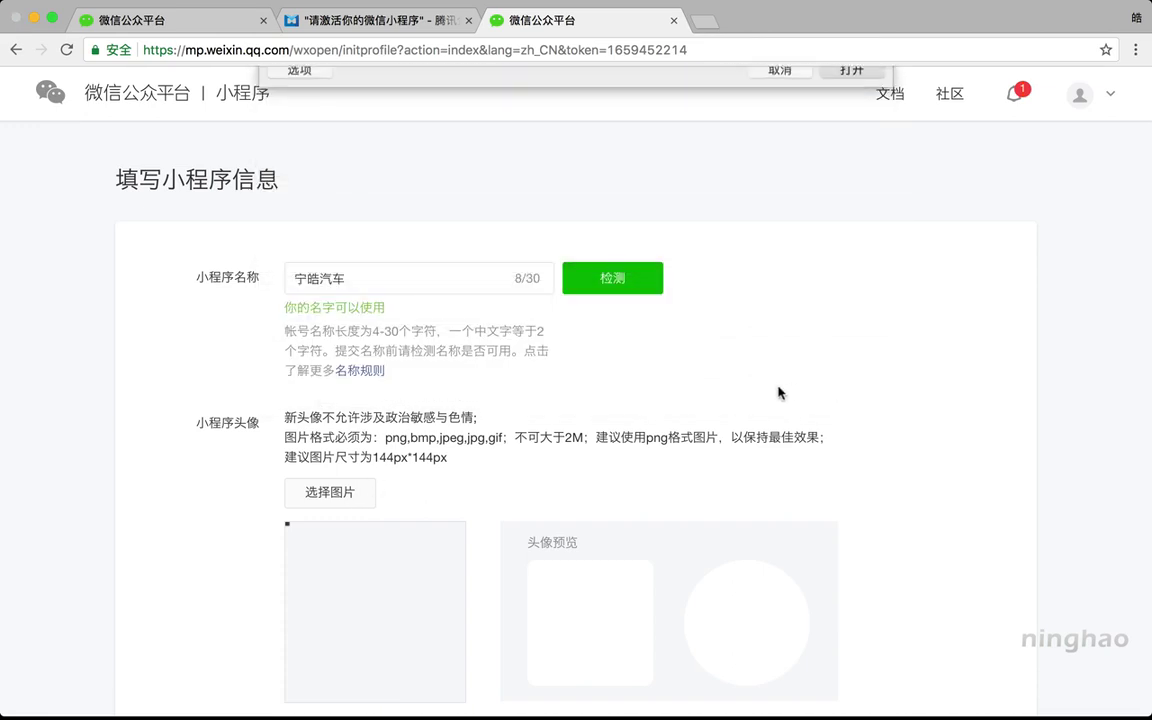
Step: Paste the introduction, choose the 汽车 › 汽车资讯 service category, and submit the information
{"action": "scroll", "coordinate": [770, 397], "scroll_direction": "down", "scroll_amount": 4}
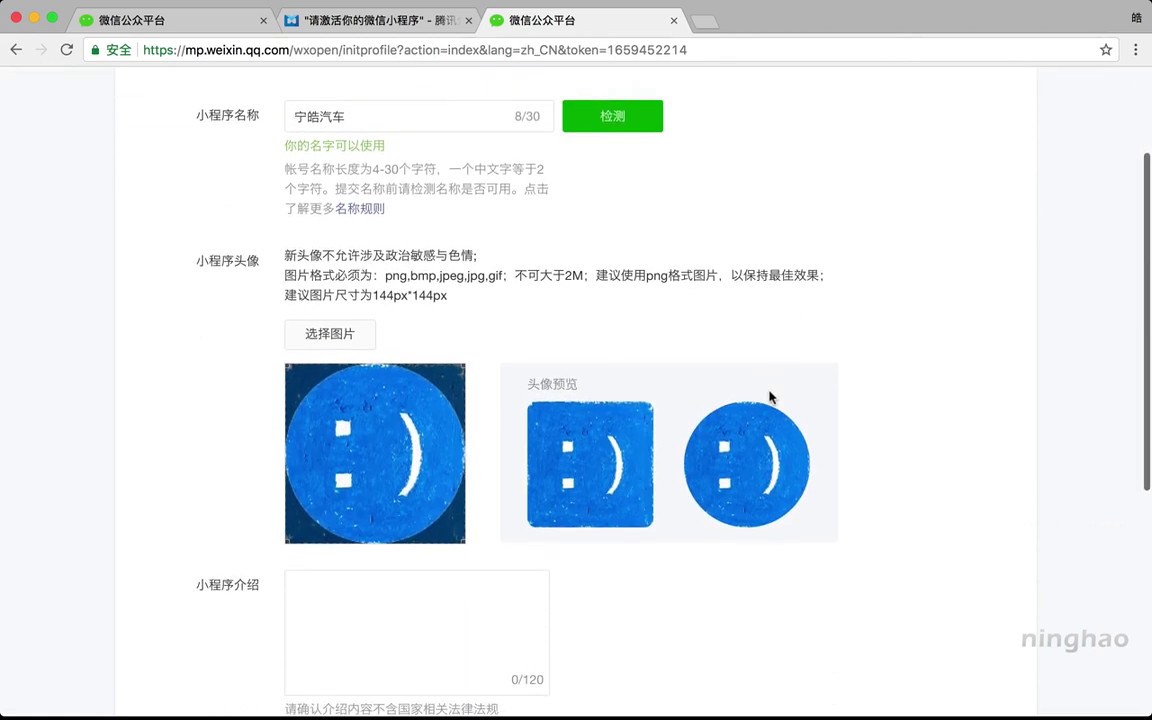
{"action": "scroll", "coordinate": [770, 397], "scroll_direction": "down", "scroll_amount": 1}
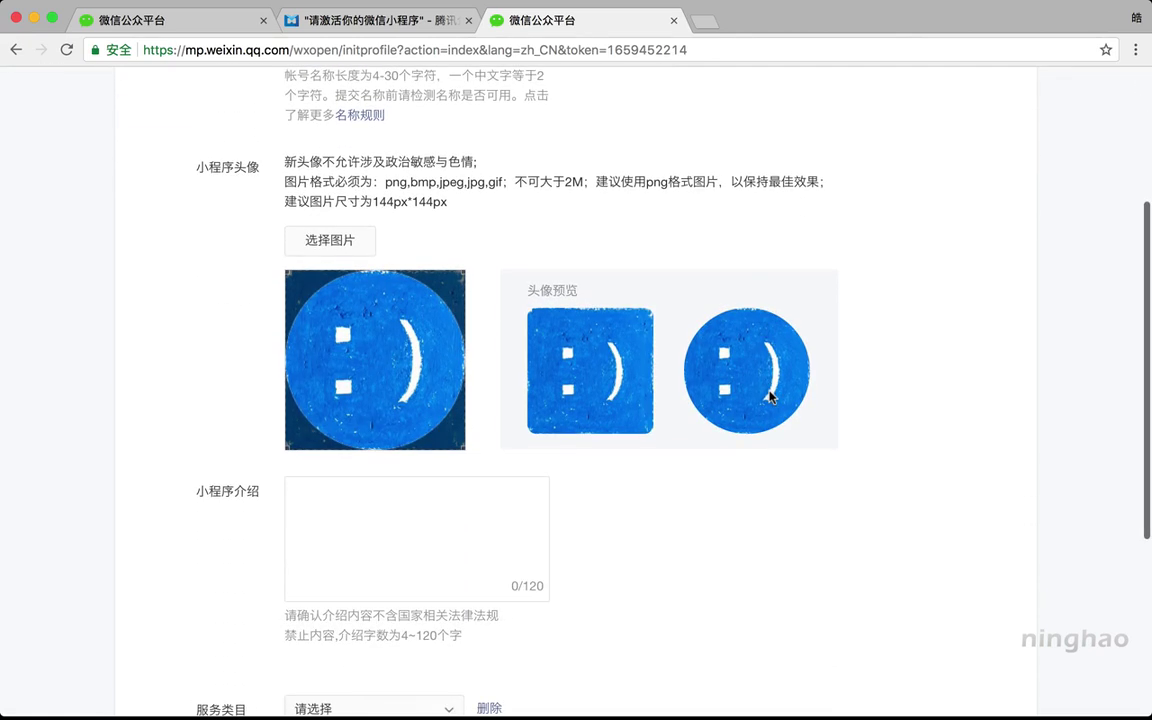
{"action": "left_click", "coordinate": [424, 509]}
{"action": "type", "text": "宁皓汽车小程序，分享汽车与车主的故事。"}
{"action": "scroll", "coordinate": [424, 502], "scroll_direction": "down", "scroll_amount": 3}
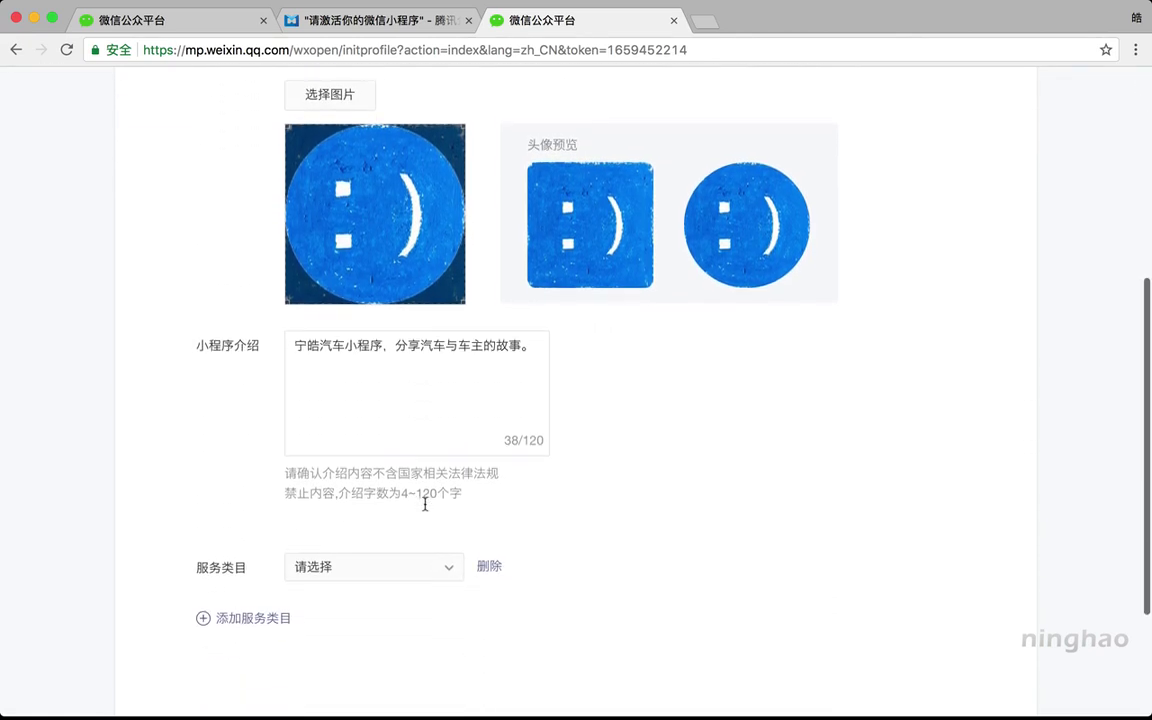
{"action": "left_click", "coordinate": [429, 564]}
{"action": "scroll", "coordinate": [366, 594], "scroll_direction": "down", "scroll_amount": 3}
{"action": "scroll", "coordinate": [366, 594], "scroll_direction": "down", "scroll_amount": 2}
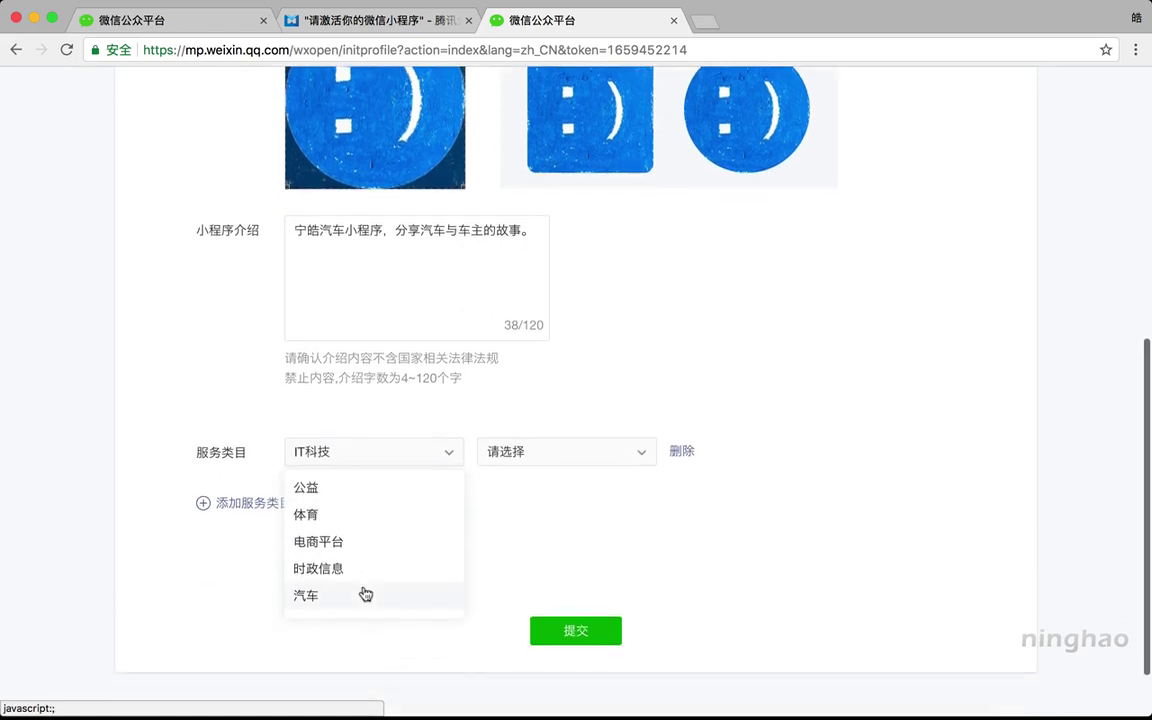
{"action": "left_click", "coordinate": [355, 596]}
{"action": "left_click", "coordinate": [610, 455]}
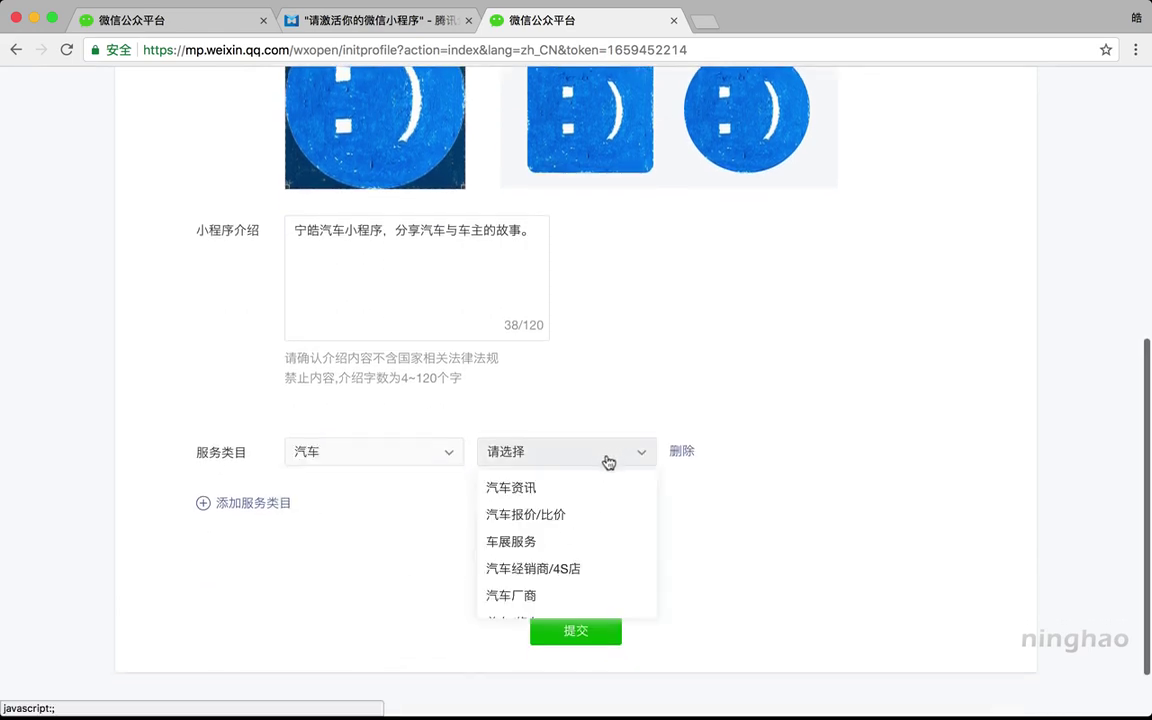
{"action": "left_click", "coordinate": [588, 490]}
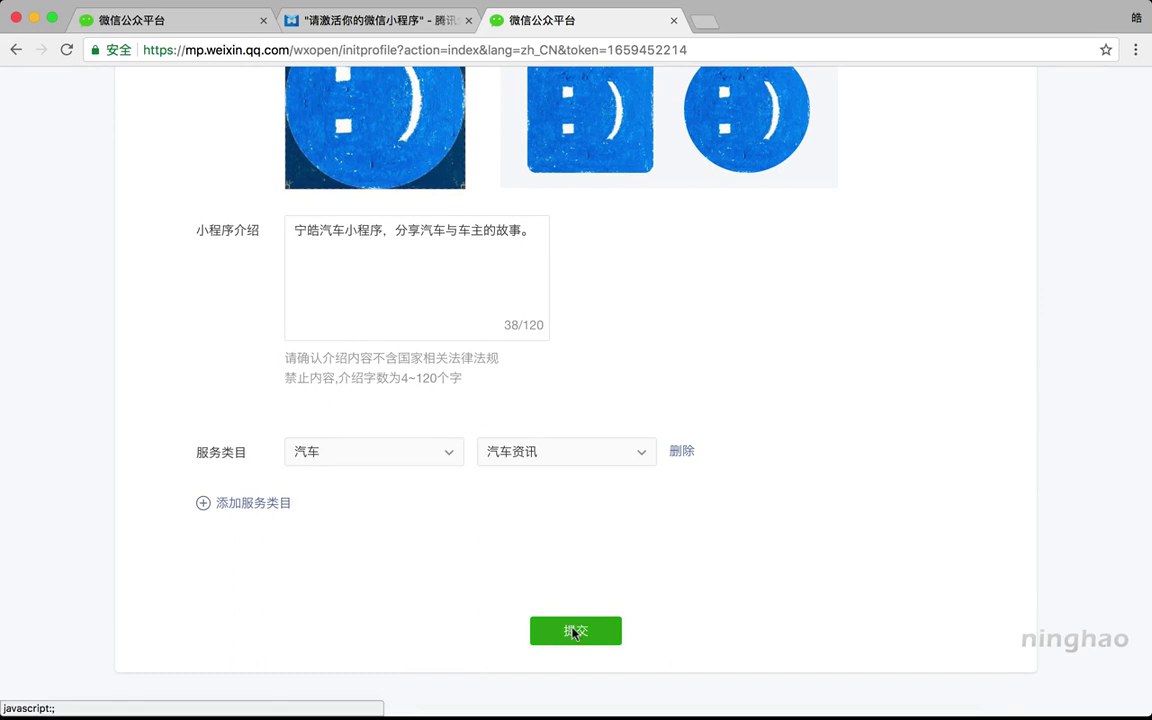
{"action": "left_click", "coordinate": [575, 629]}
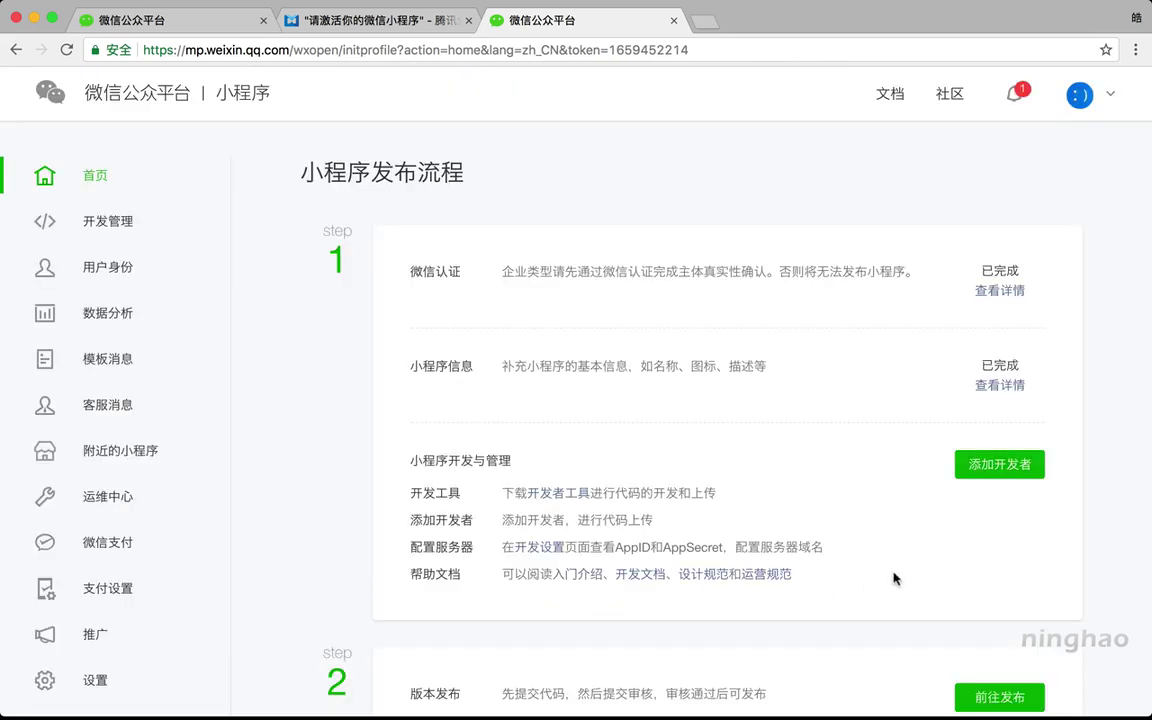
Step: Add a new project member with all permissions and confirm the member binding
{"action": "left_click", "coordinate": [962, 466]}
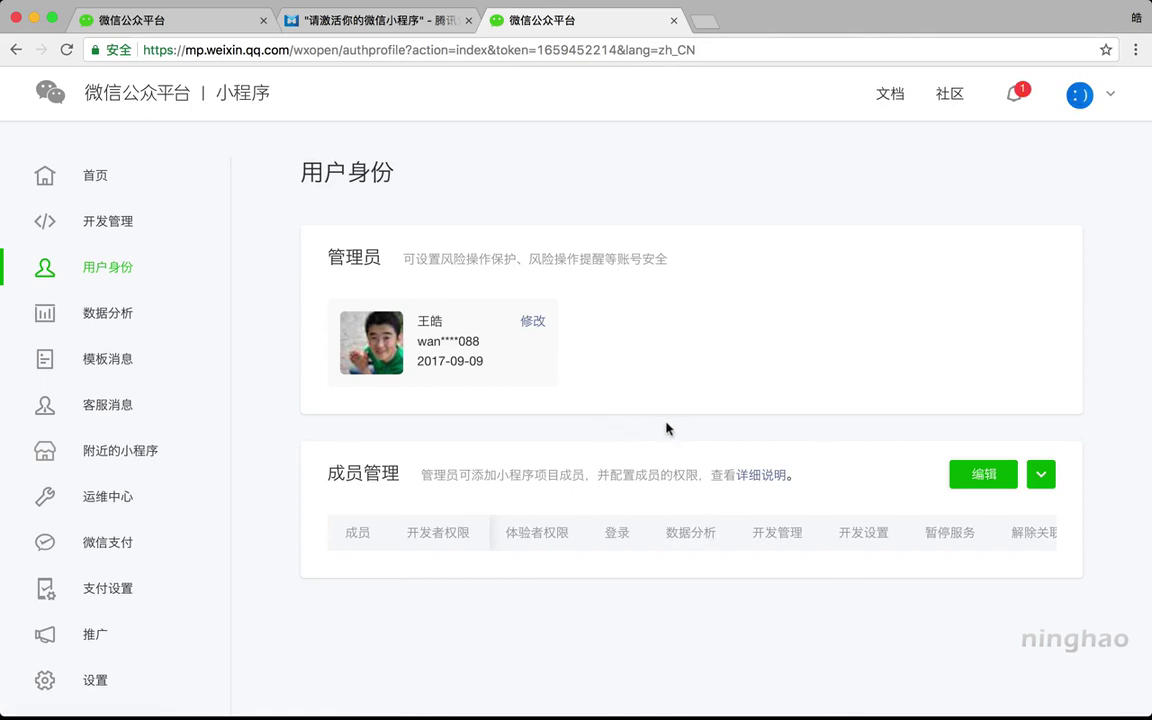
{"action": "left_click", "coordinate": [985, 478]}
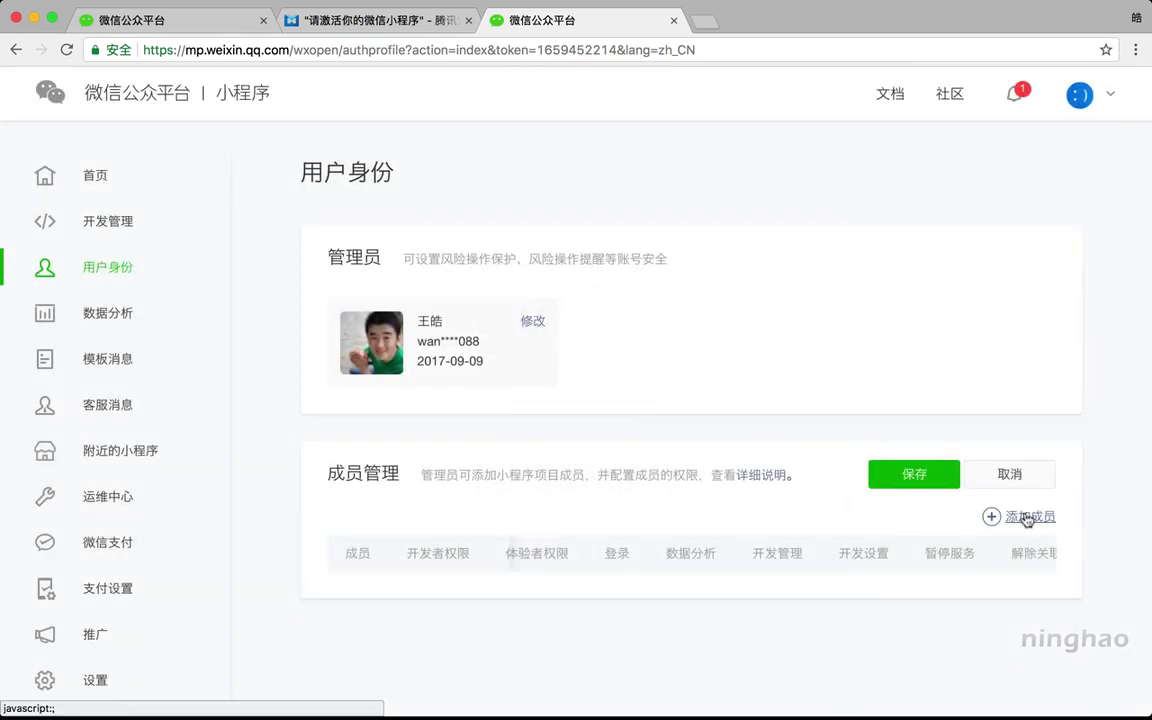
{"action": "left_click", "coordinate": [994, 516]}
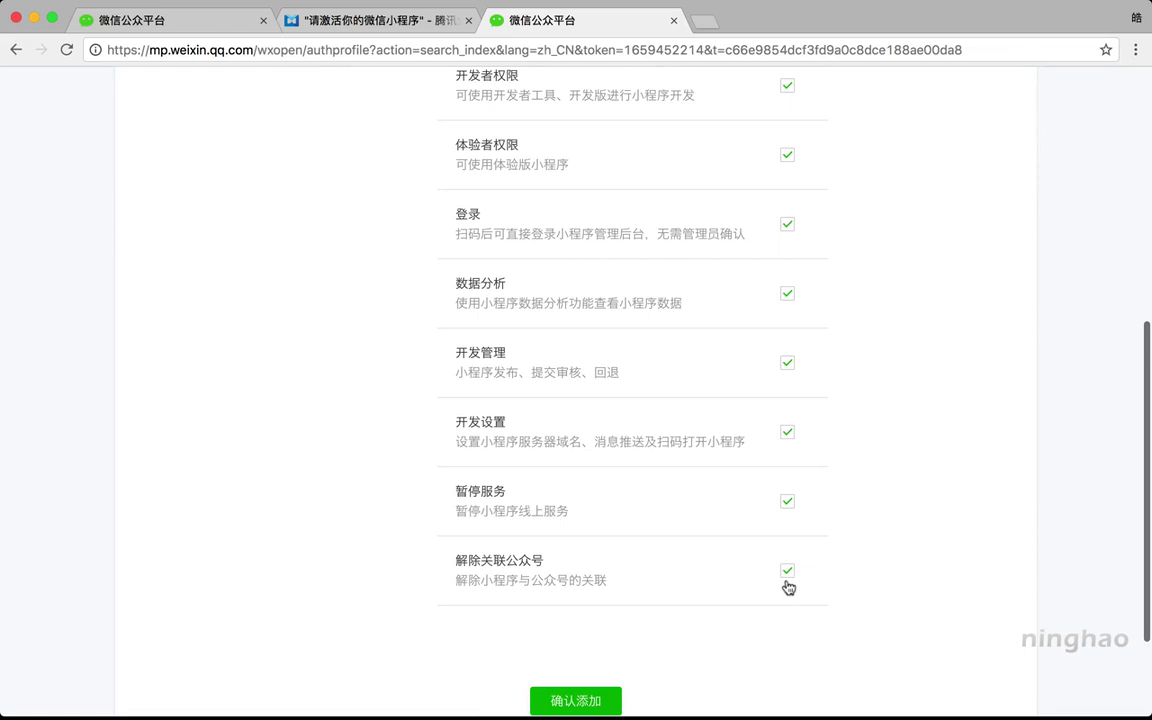
{"action": "scroll", "coordinate": [700, 605], "scroll_direction": "down", "scroll_amount": 2}
{"action": "left_click", "coordinate": [607, 621]}
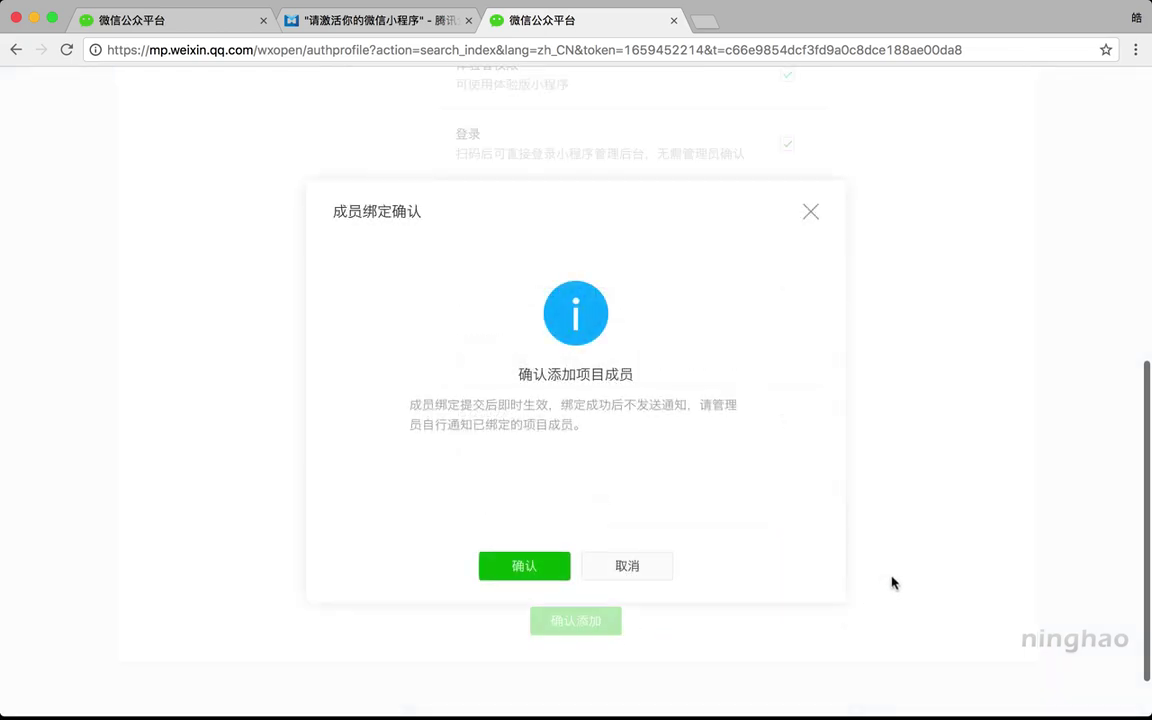
{"action": "left_click", "coordinate": [516, 566]}
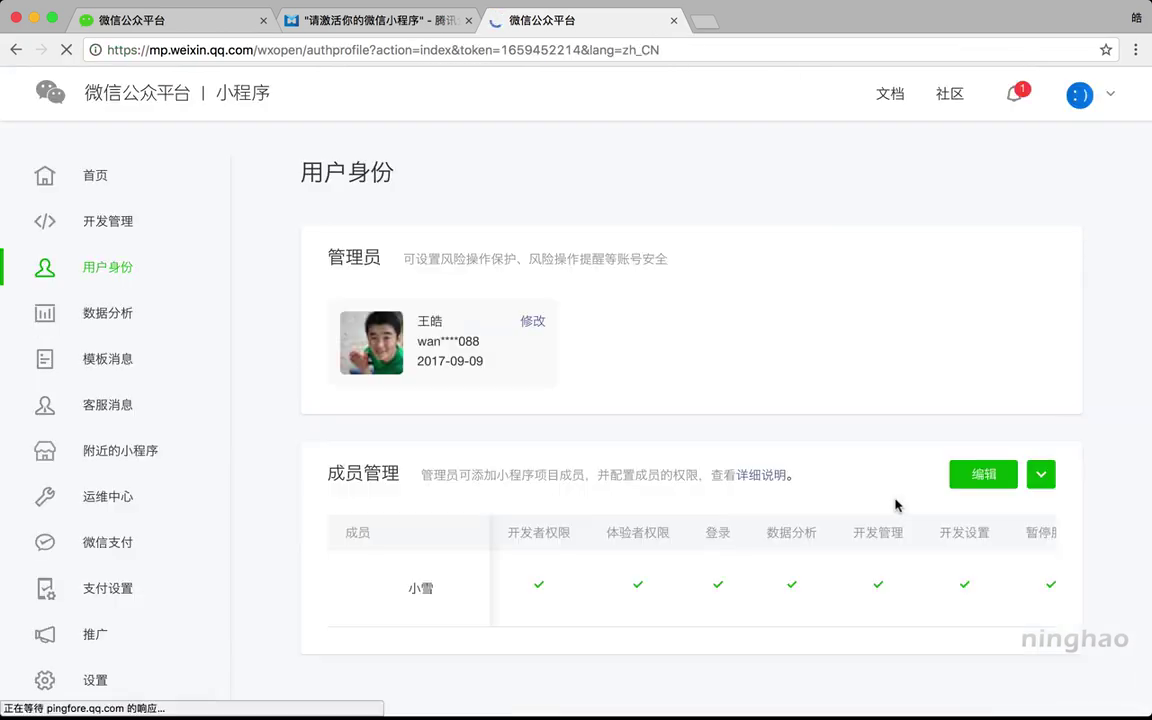
Step: Download the Mac developer tools .dmg from the 开发者工具 link and drag the app into Applications
{"action": "left_click", "coordinate": [160, 180]}
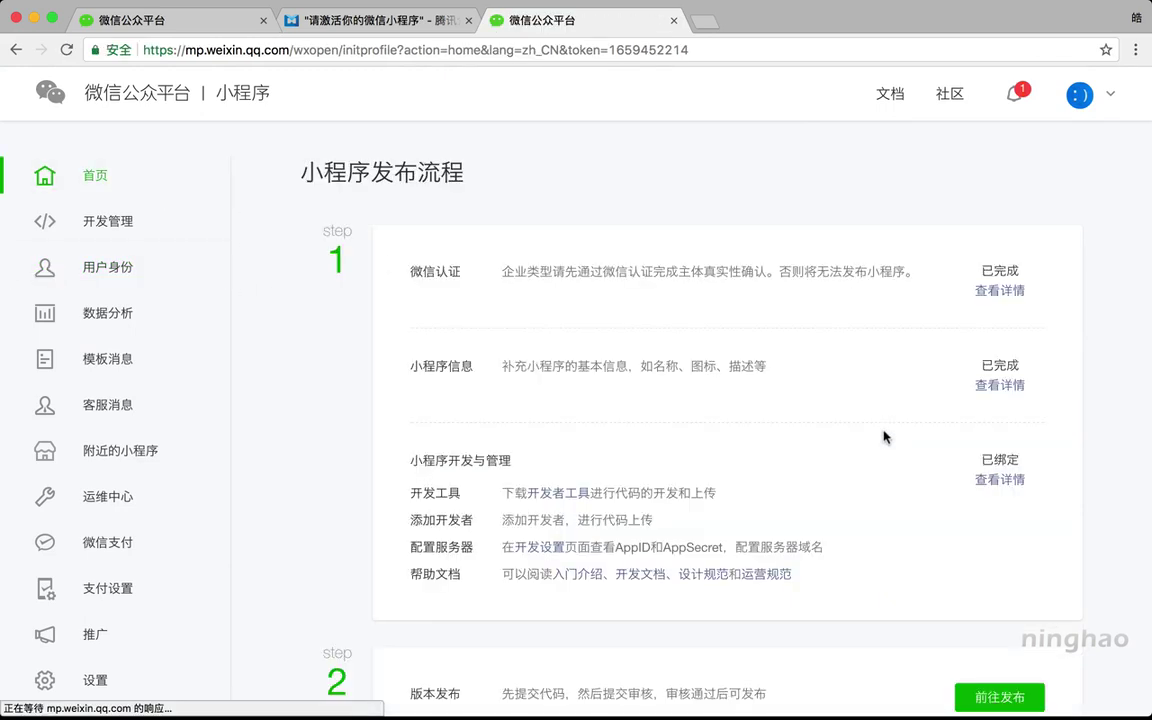
{"action": "left_click", "coordinate": [575, 493]}
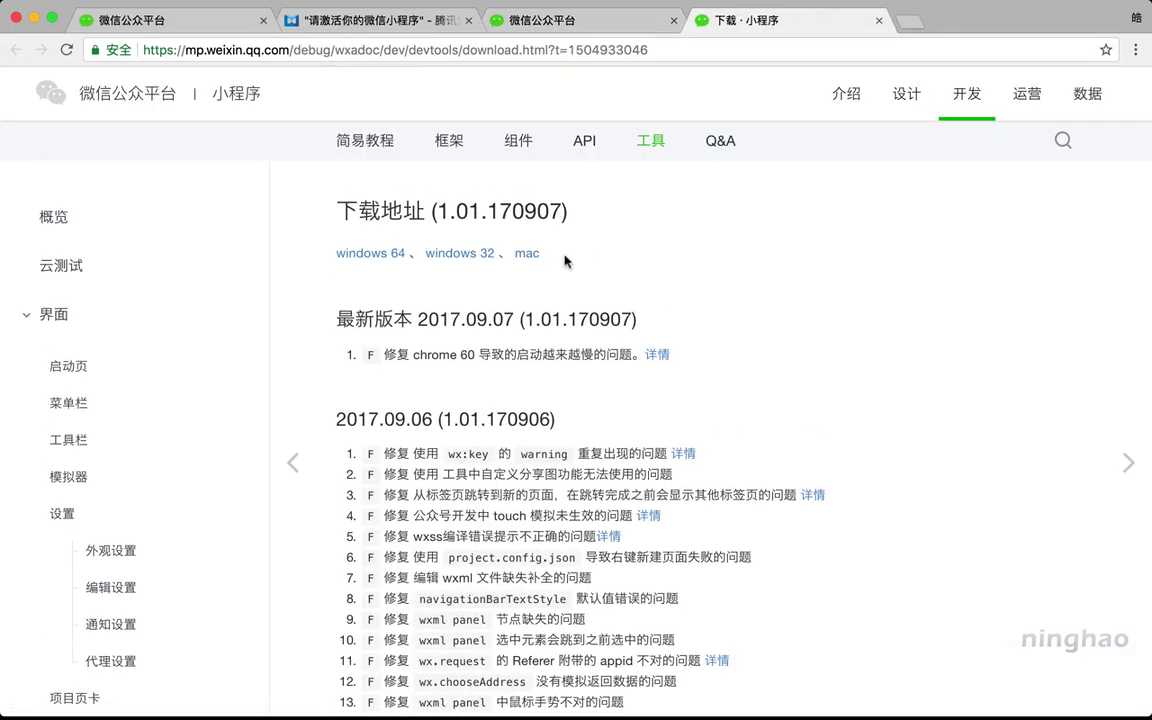
{"action": "left_click", "coordinate": [525, 253]}
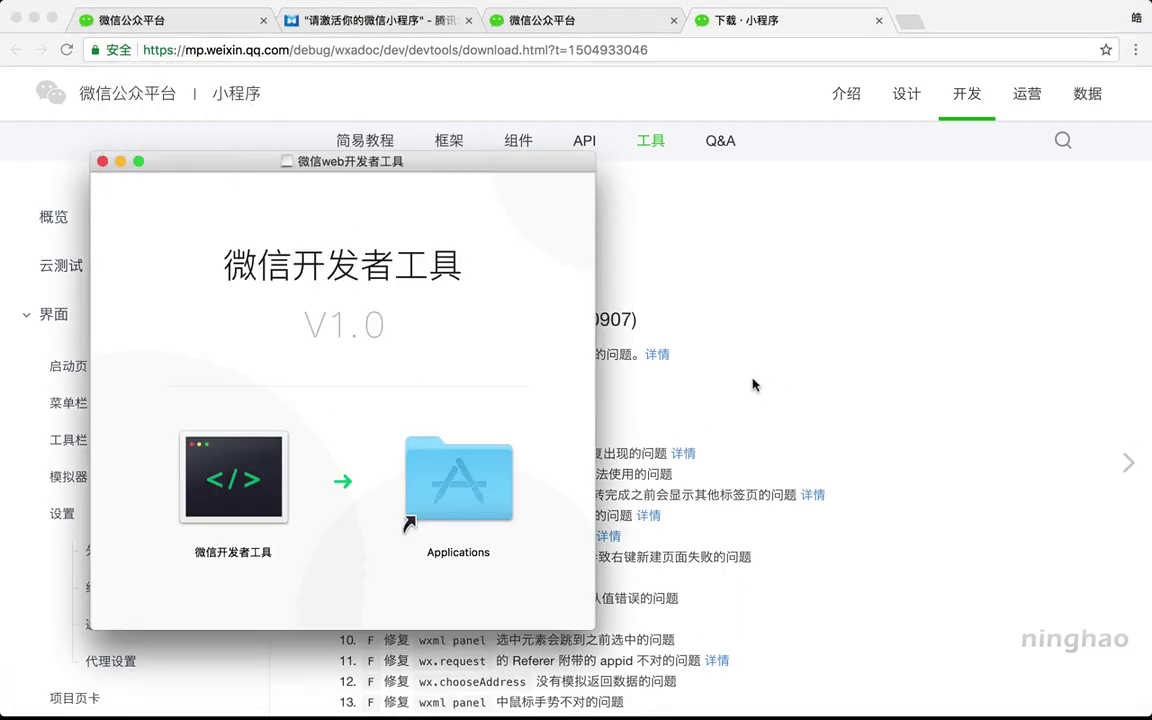
{"action": "left_click_drag", "start_coordinate": [240, 463], "coordinate": [454, 467]}
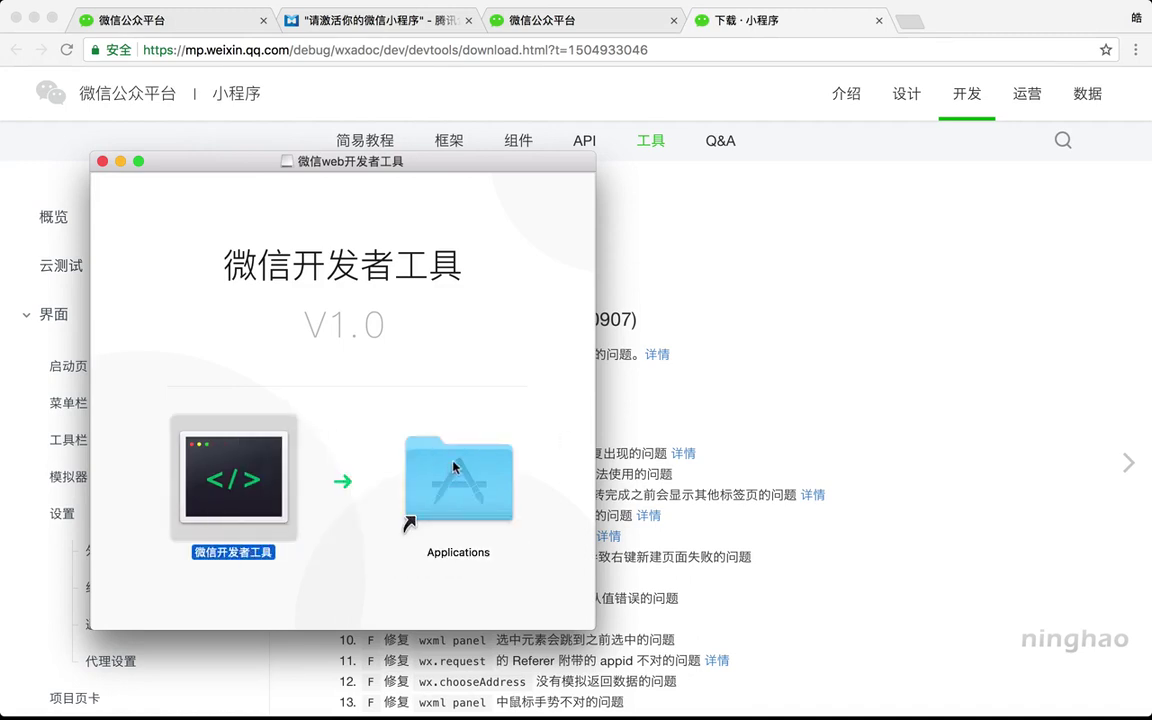
Step: Launch 微信开发者工具 from Launchpad, start a new 小程序项目, then quit back to the browser
{"action": "key", "text": "F4"}
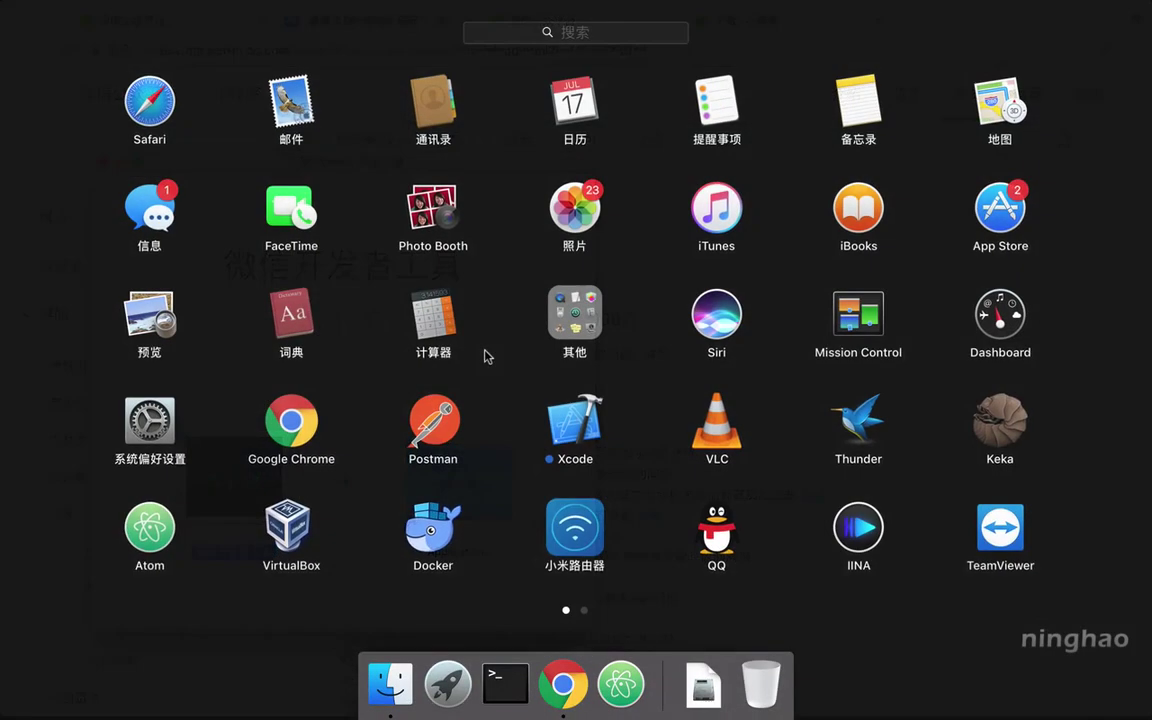
{"action": "scroll", "coordinate": [485, 356], "scroll_direction": "right", "scroll_amount": 3}
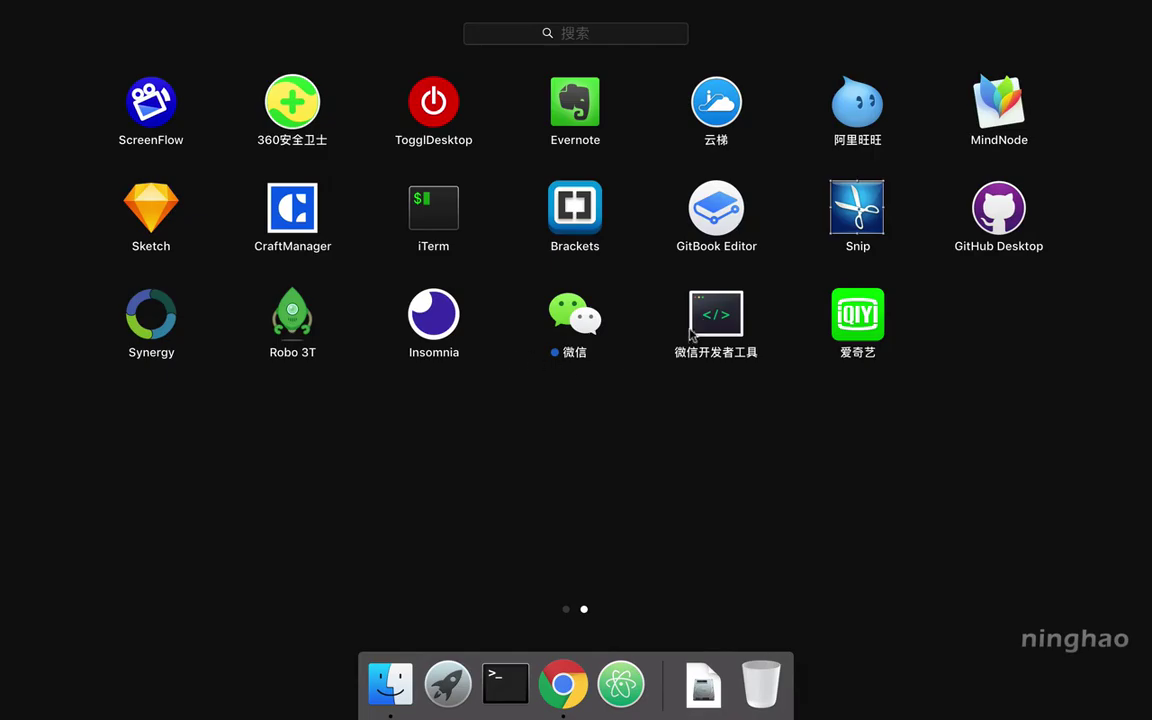
{"action": "left_click", "coordinate": [699, 336]}
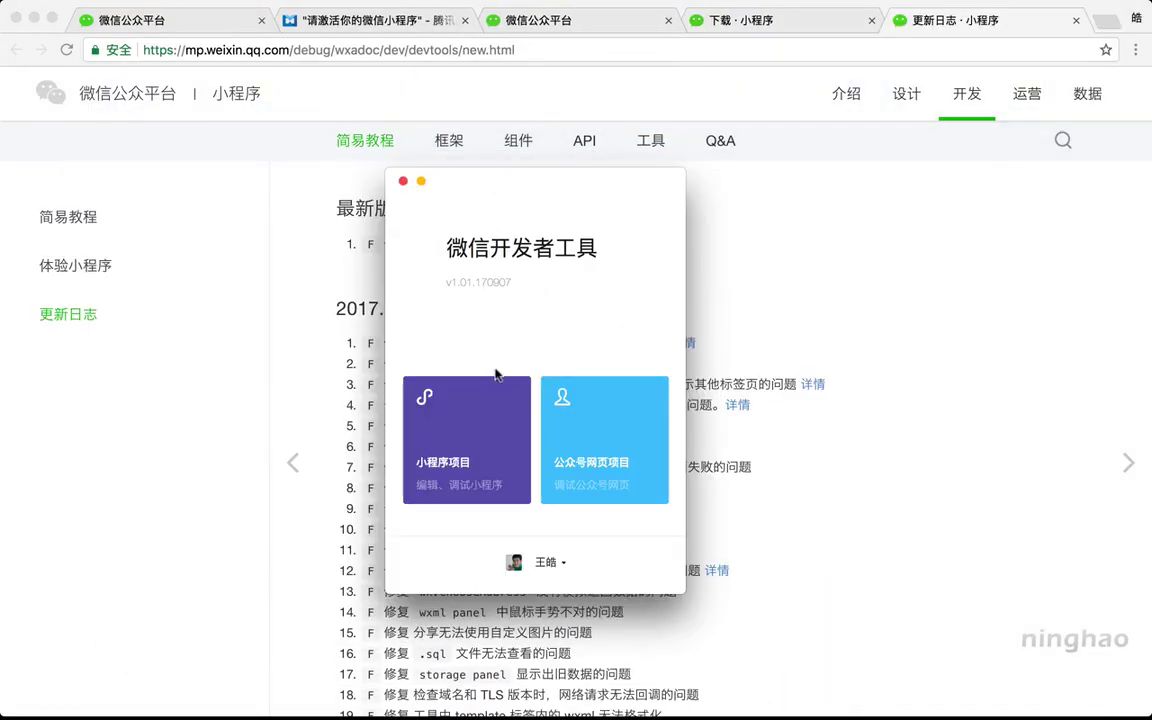
{"action": "left_click", "coordinate": [492, 415]}
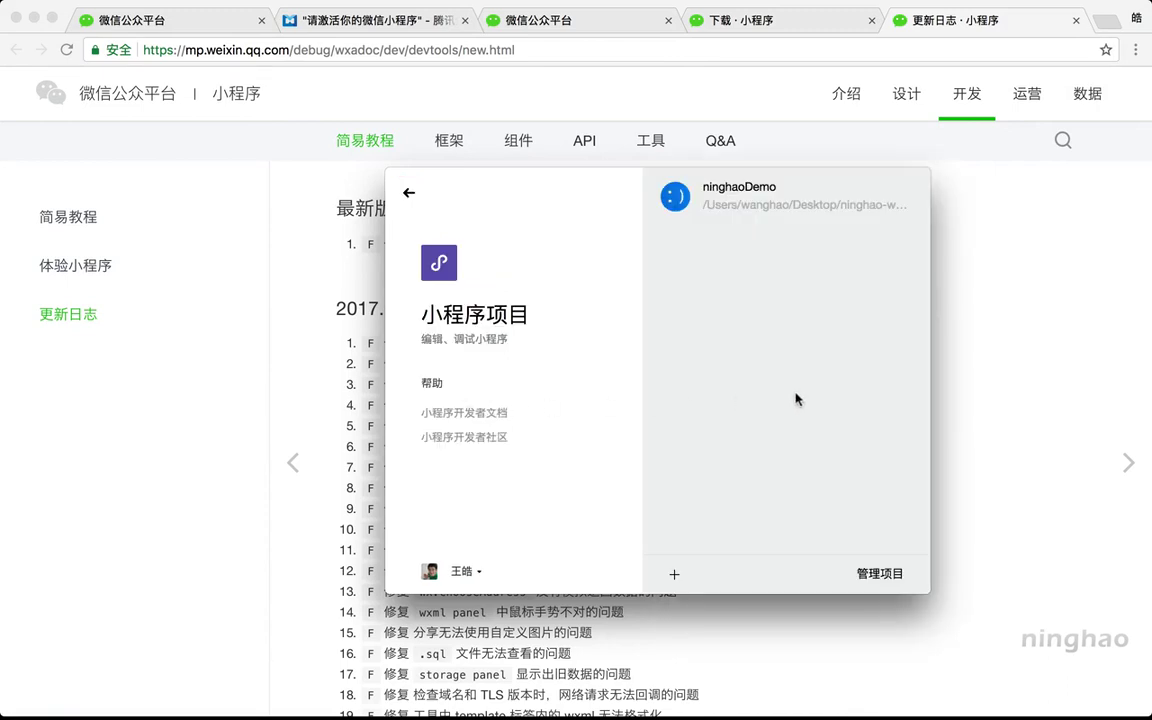
{"action": "left_click", "coordinate": [674, 575]}
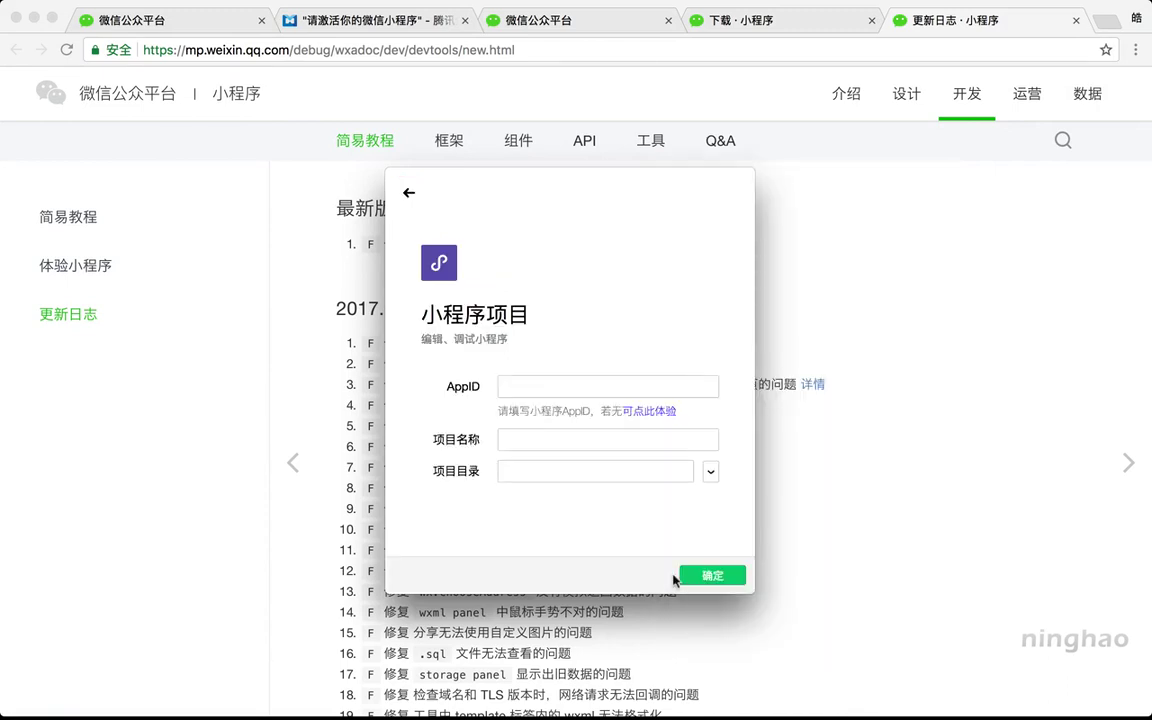
{"action": "key", "text": "super+q"}
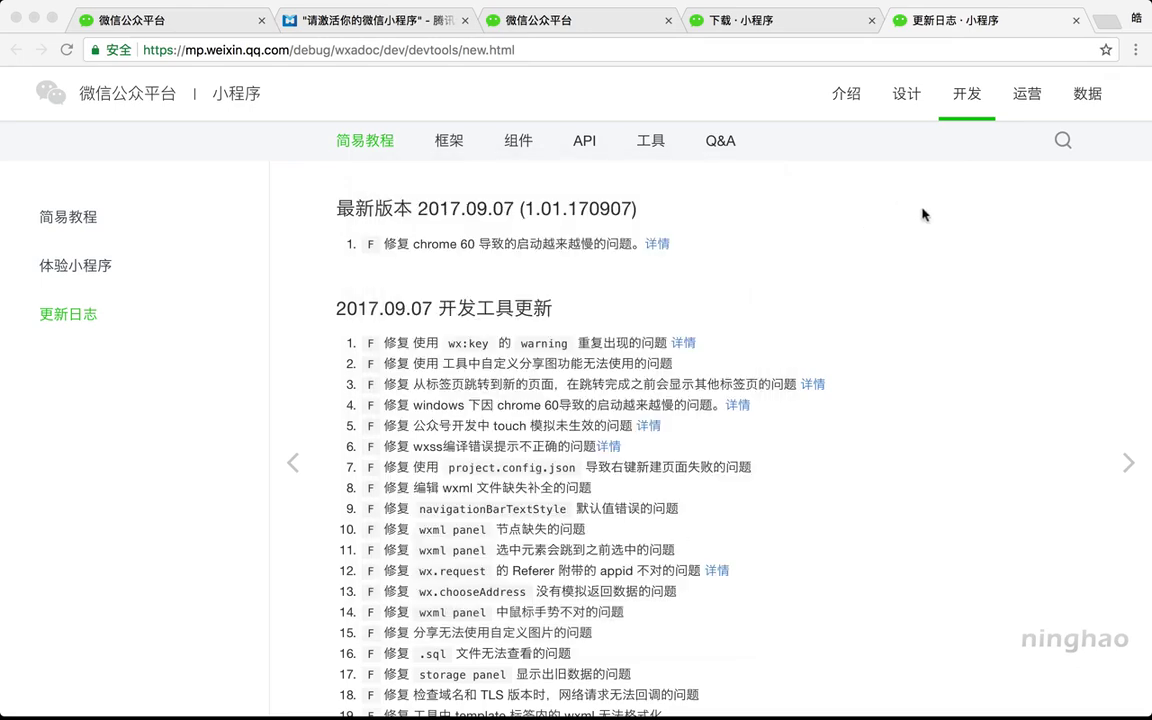
Step: Copy the AppID wx3c3e540c54500ba9 from the mini program's 设置 › 开发设置 page
{"action": "key", "text": "super+w"}
{"action": "key", "text": "super+w"}
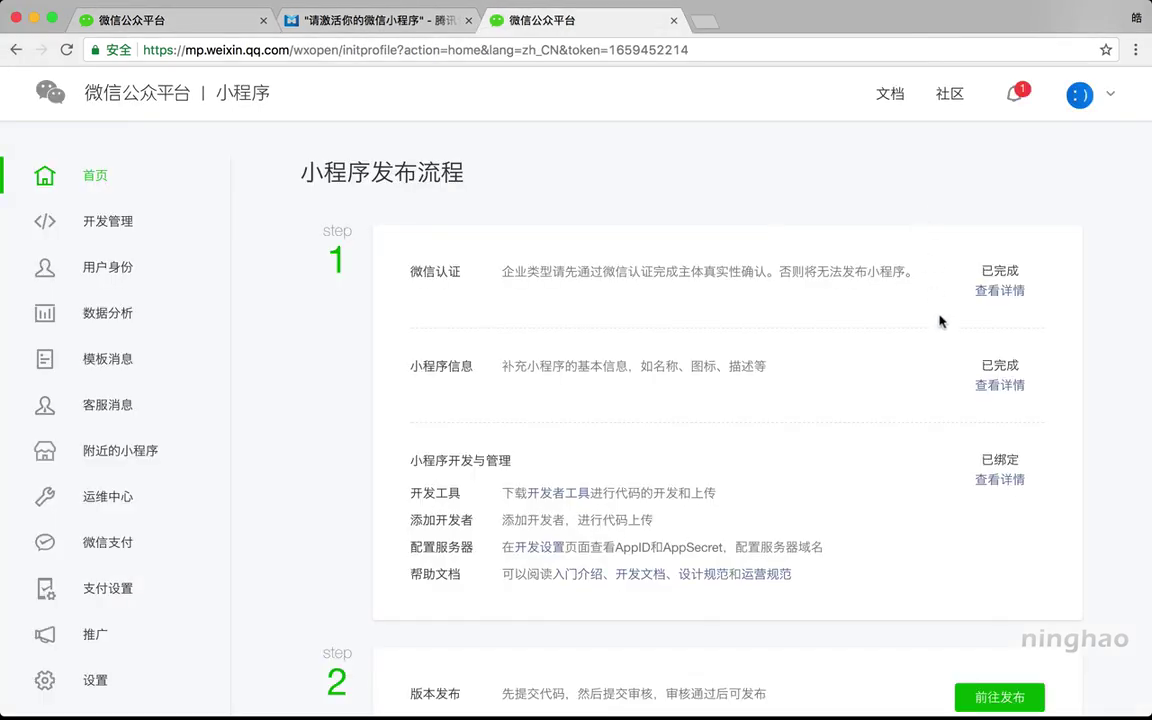
{"action": "left_click", "coordinate": [997, 386]}
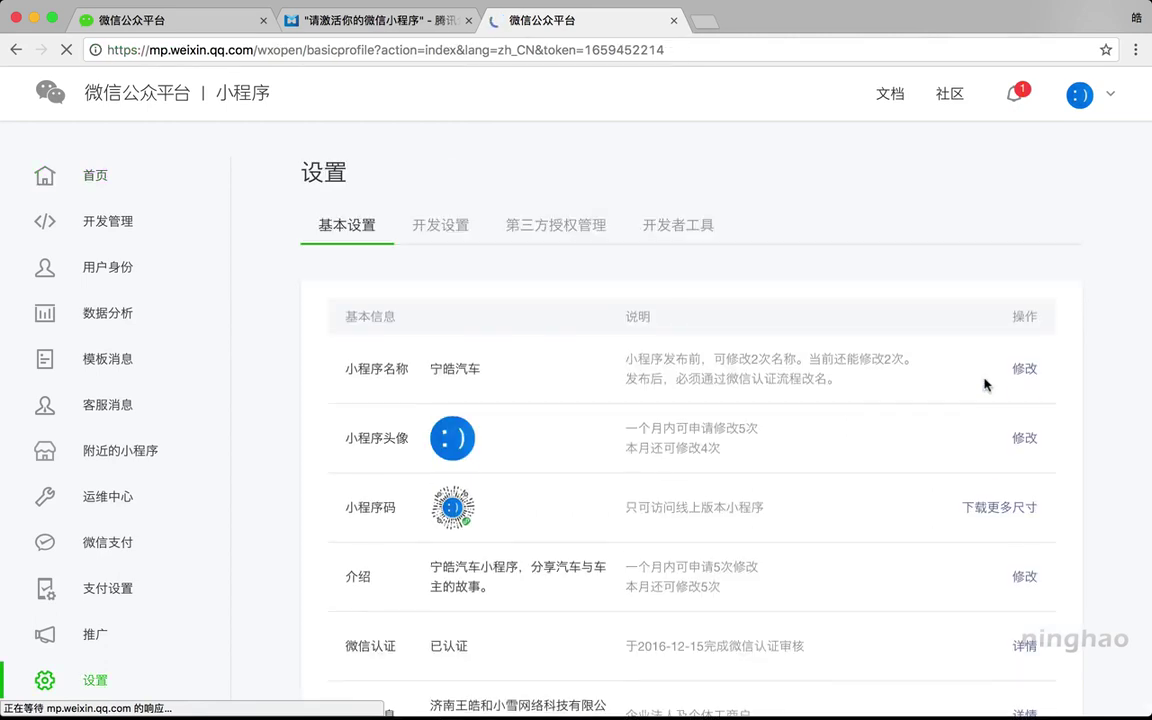
{"action": "left_click", "coordinate": [445, 229]}
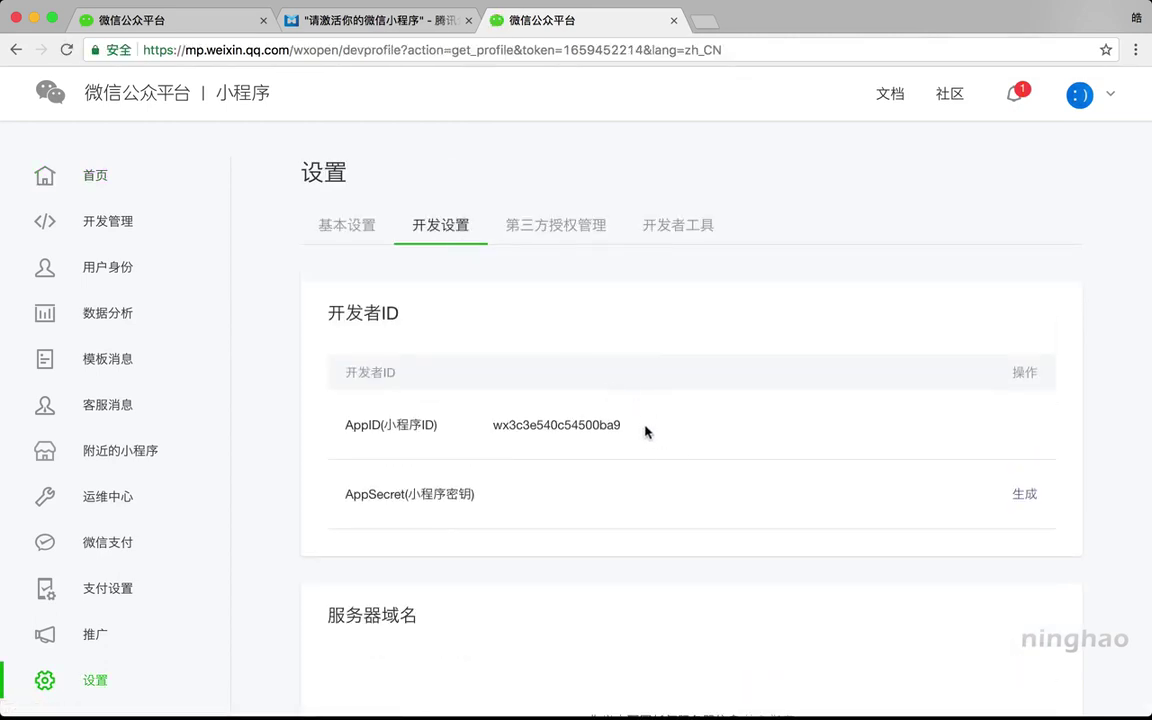
{"action": "left_click_drag", "start_coordinate": [643, 429], "coordinate": [492, 427]}
{"action": "key", "text": "super+c"}
Step: Paste the AppID into the DevTools project form and name the project 宁皓汽车
{"action": "key", "text": "super+Tab"}
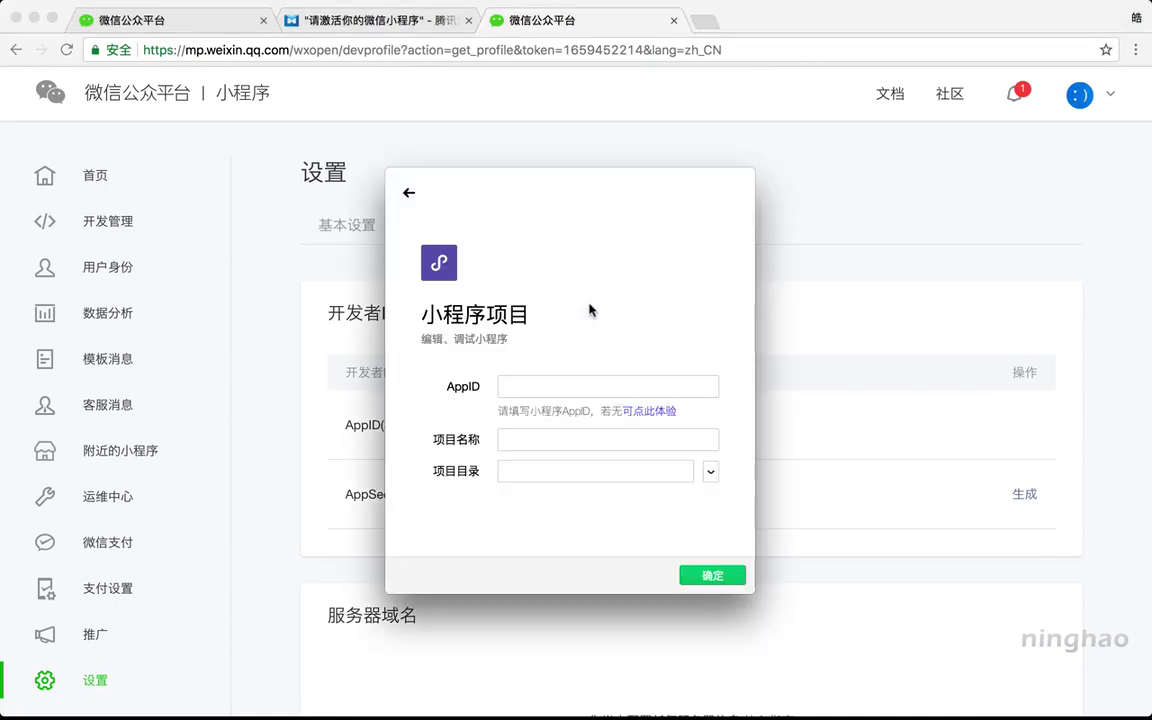
{"action": "key", "text": "super+v"}
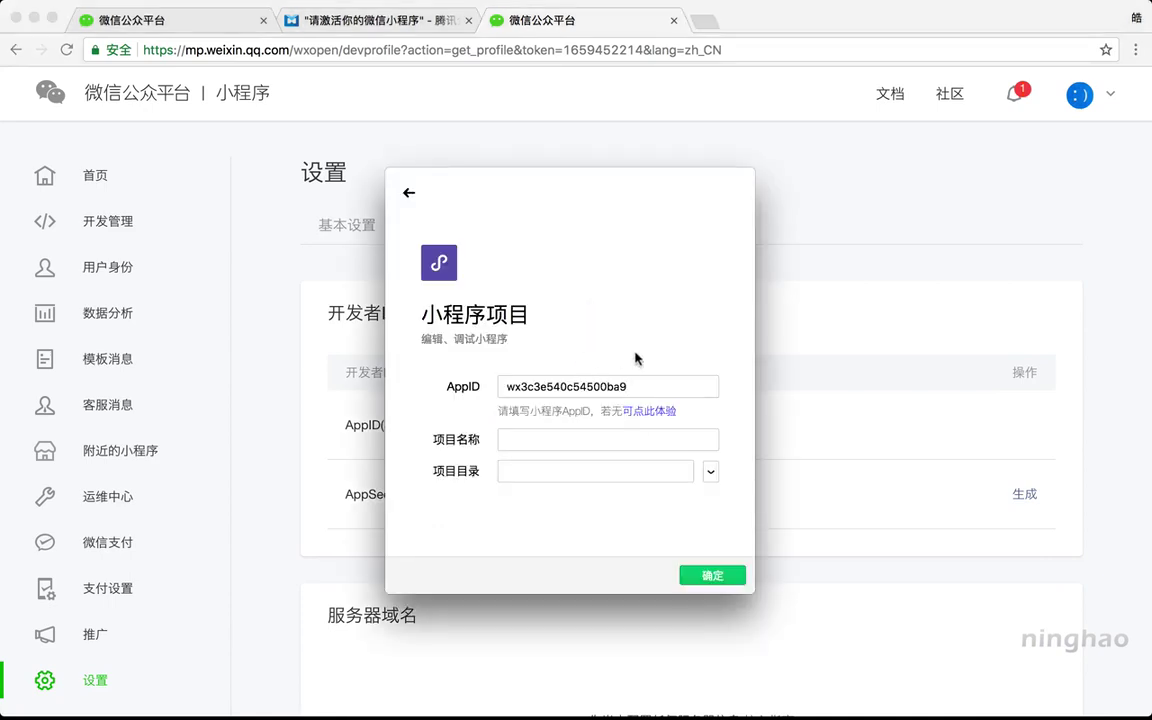
{"action": "type", "text": "宁皓irlg"}
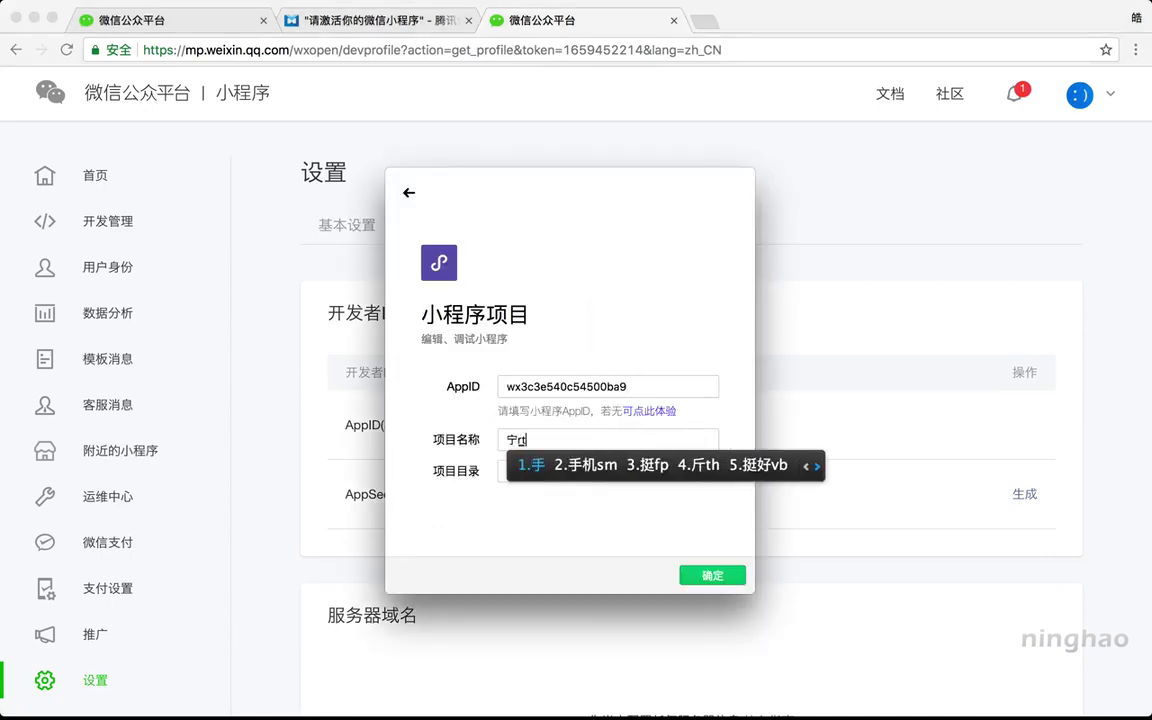
{"action": "key", "text": "space"}
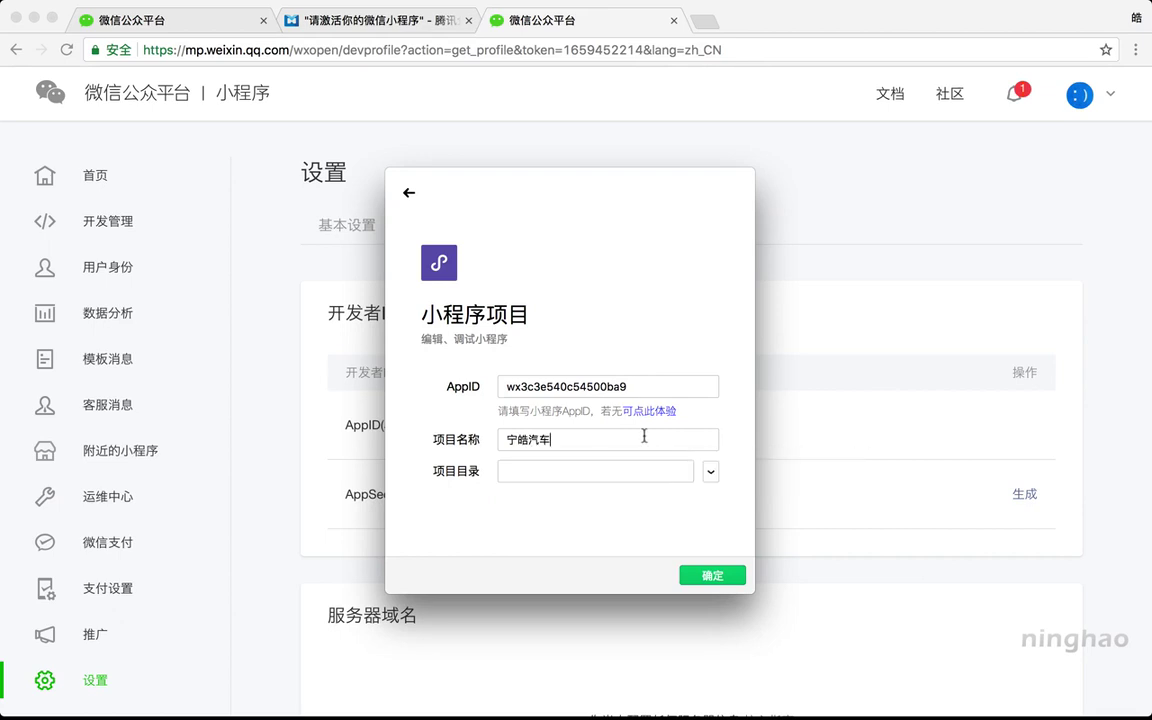
{"action": "left_click", "coordinate": [711, 473]}
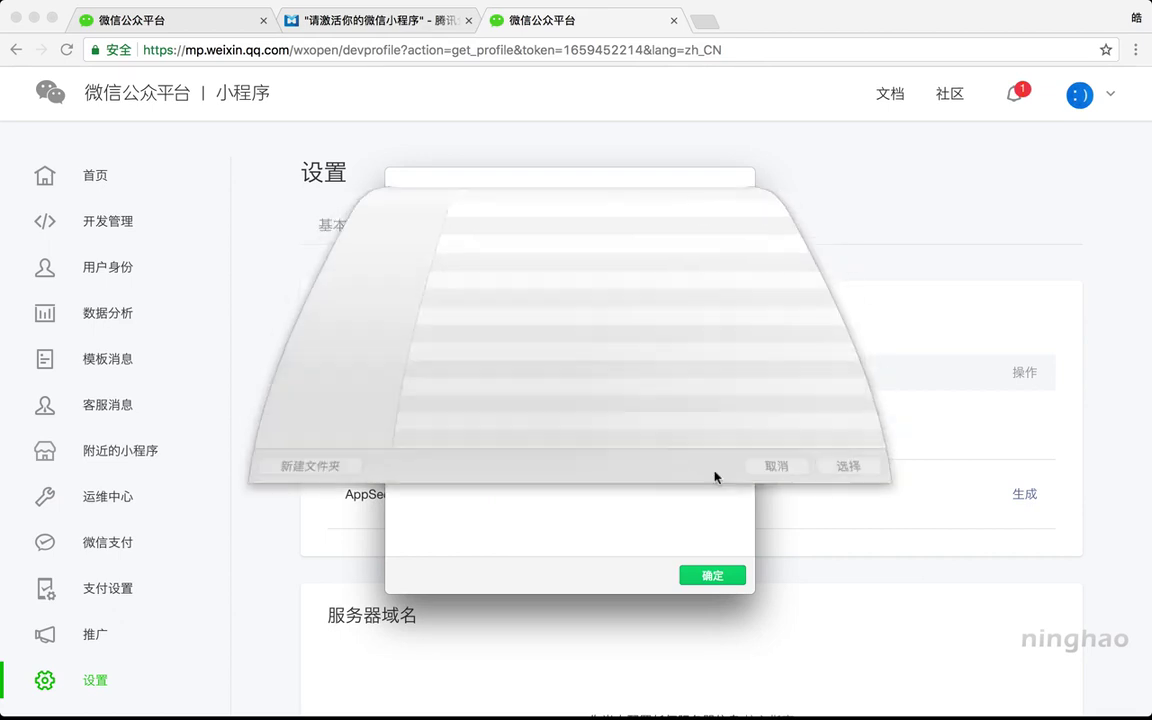
Step: Make a new Desktop folder wxapp-case as the project directory and create the project
{"action": "left_click", "coordinate": [301, 348]}
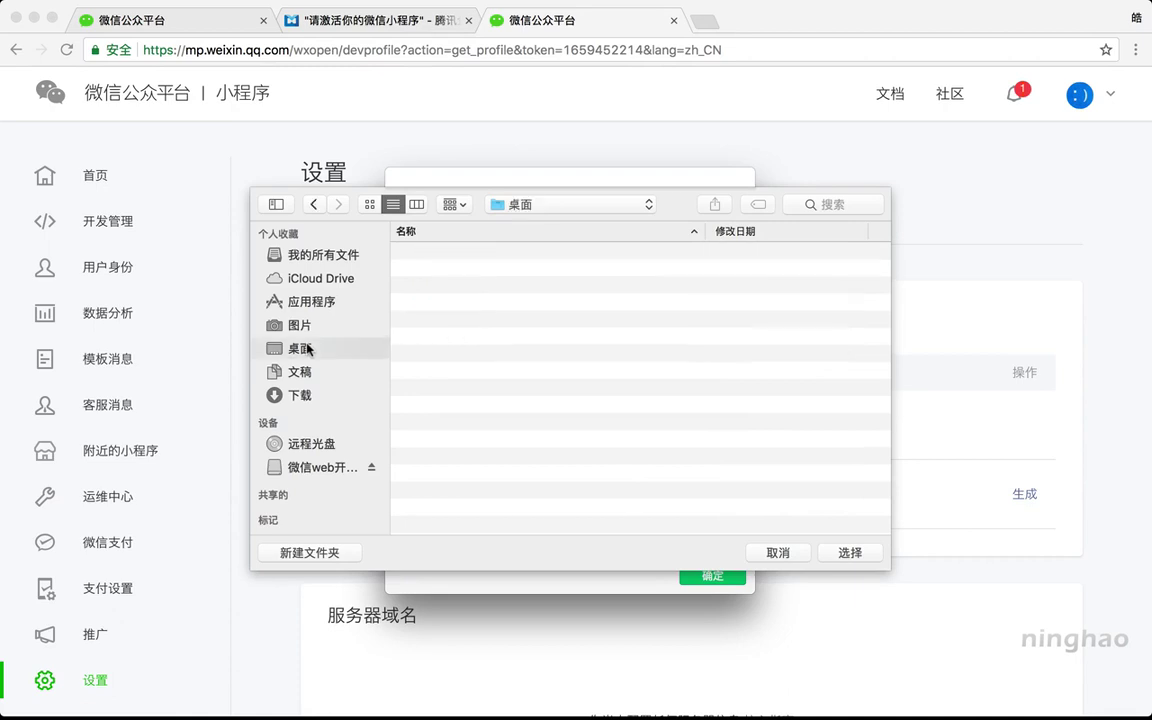
{"action": "left_click", "coordinate": [326, 550]}
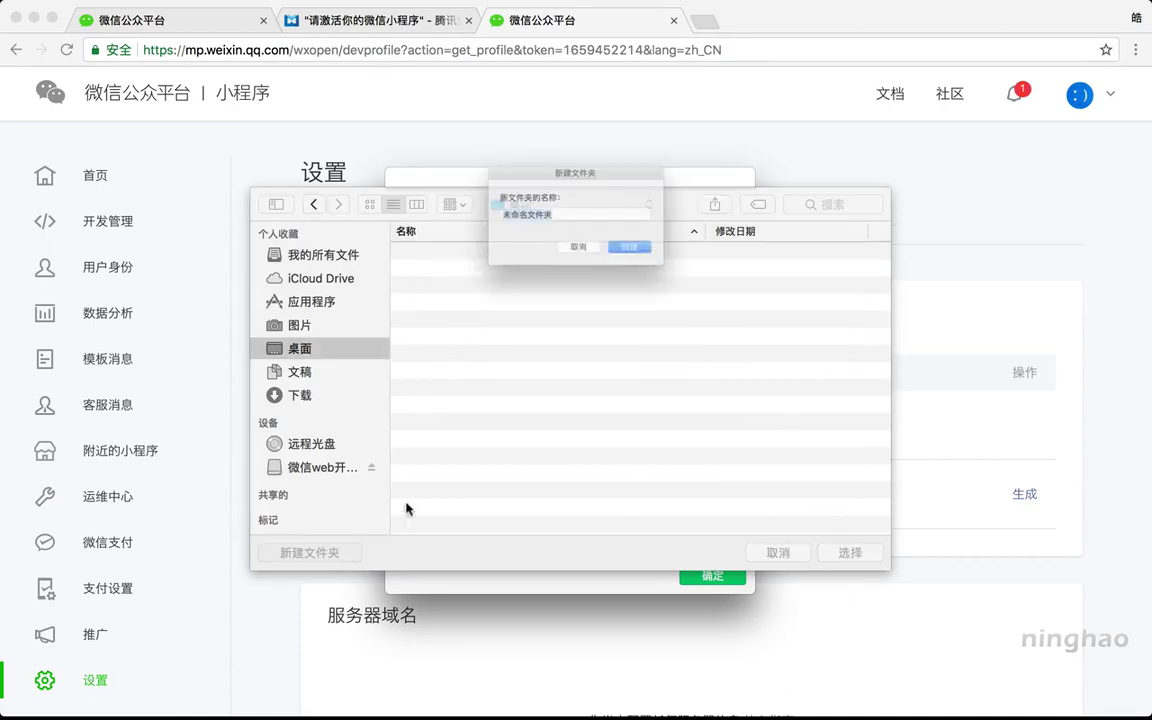
{"action": "type", "text": "d"}
{"action": "key", "text": "BackSpace"}
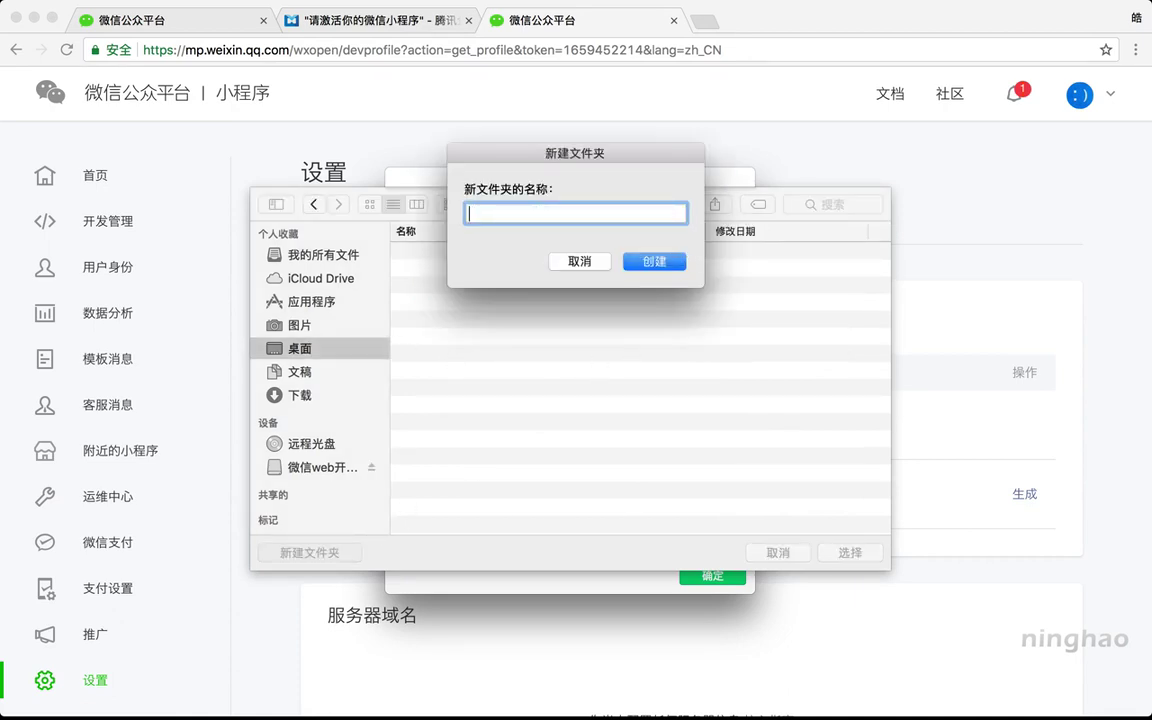
{"action": "type", "text": "wxapp-case"}
{"action": "left_click", "coordinate": [656, 262]}
{"action": "left_click", "coordinate": [843, 550]}
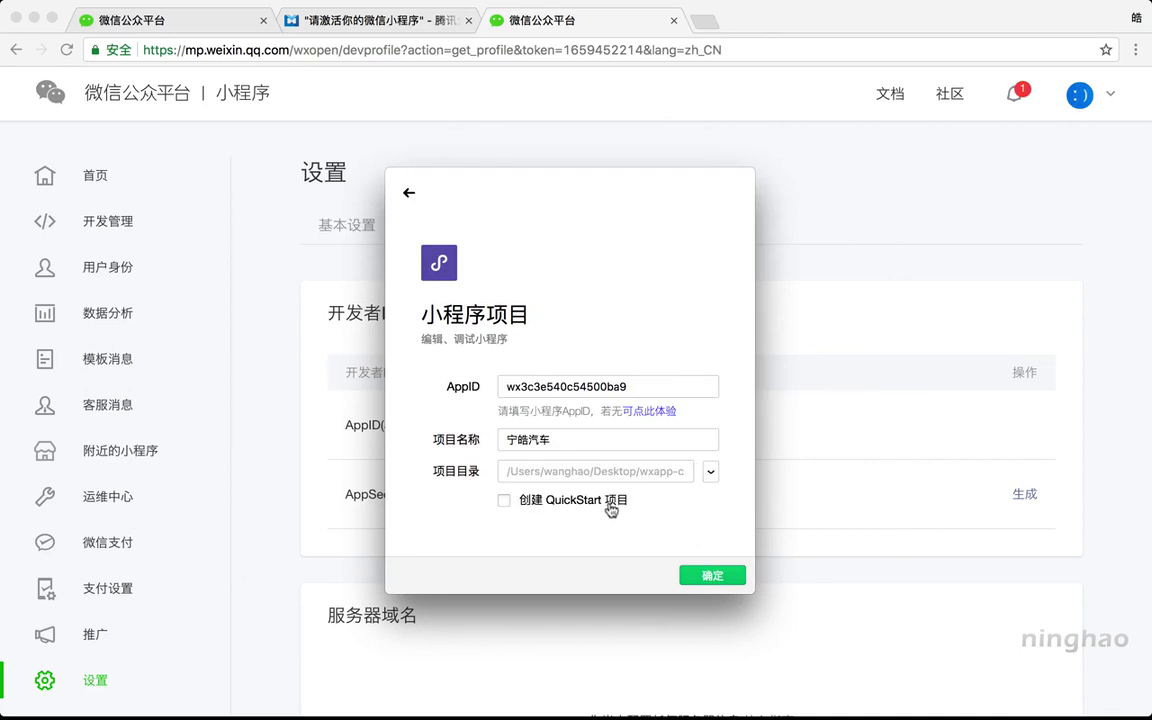
{"action": "left_click", "coordinate": [711, 577]}
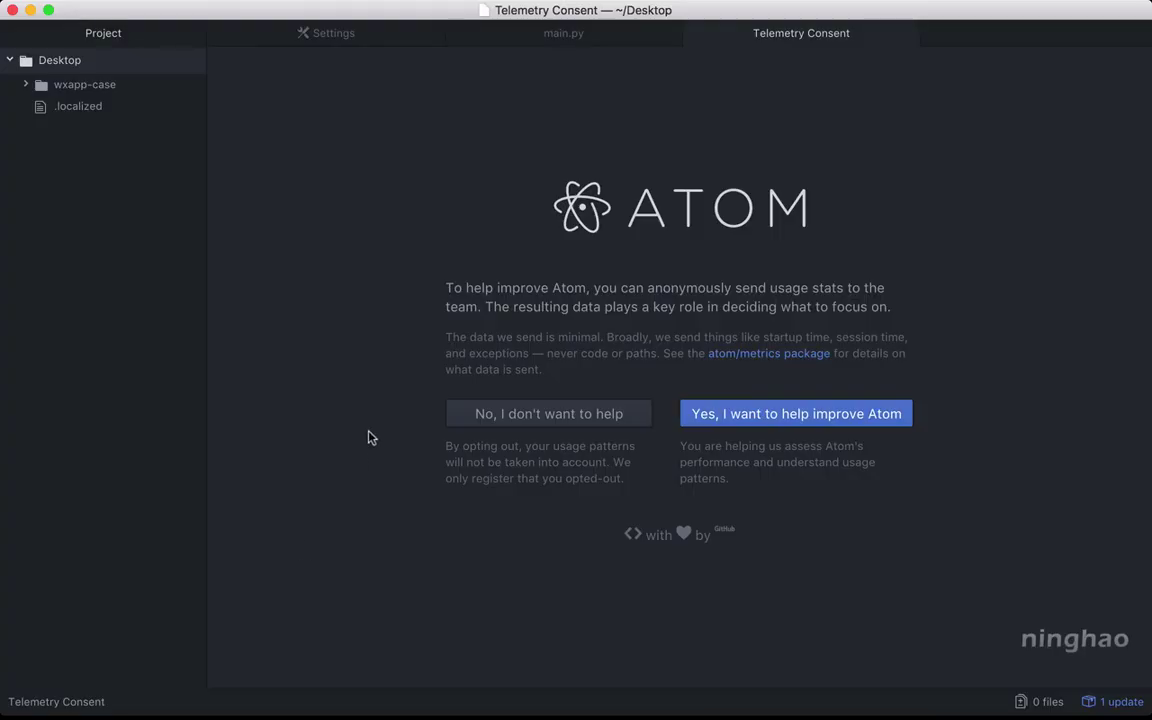
Step: Open the wxapp-case folder as the Atom project and narrow Atom to show the simulator
{"action": "key", "text": "super+o"}
{"action": "left_click", "coordinate": [496, 146]}
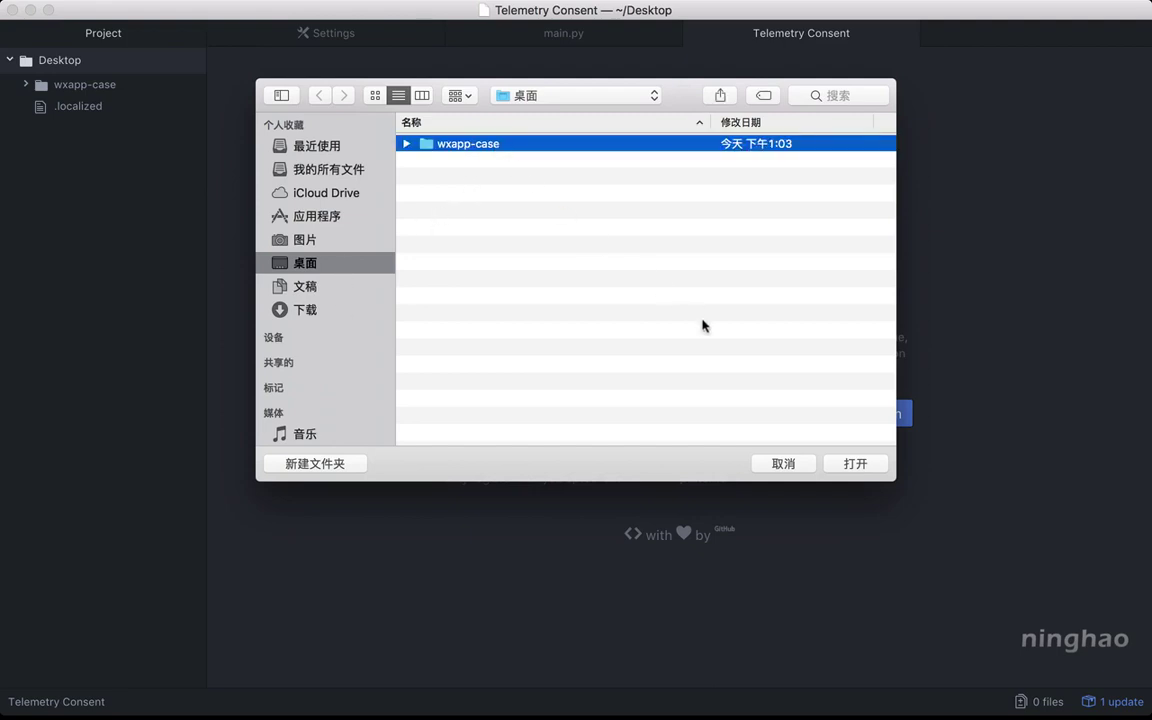
{"action": "left_click", "coordinate": [845, 463]}
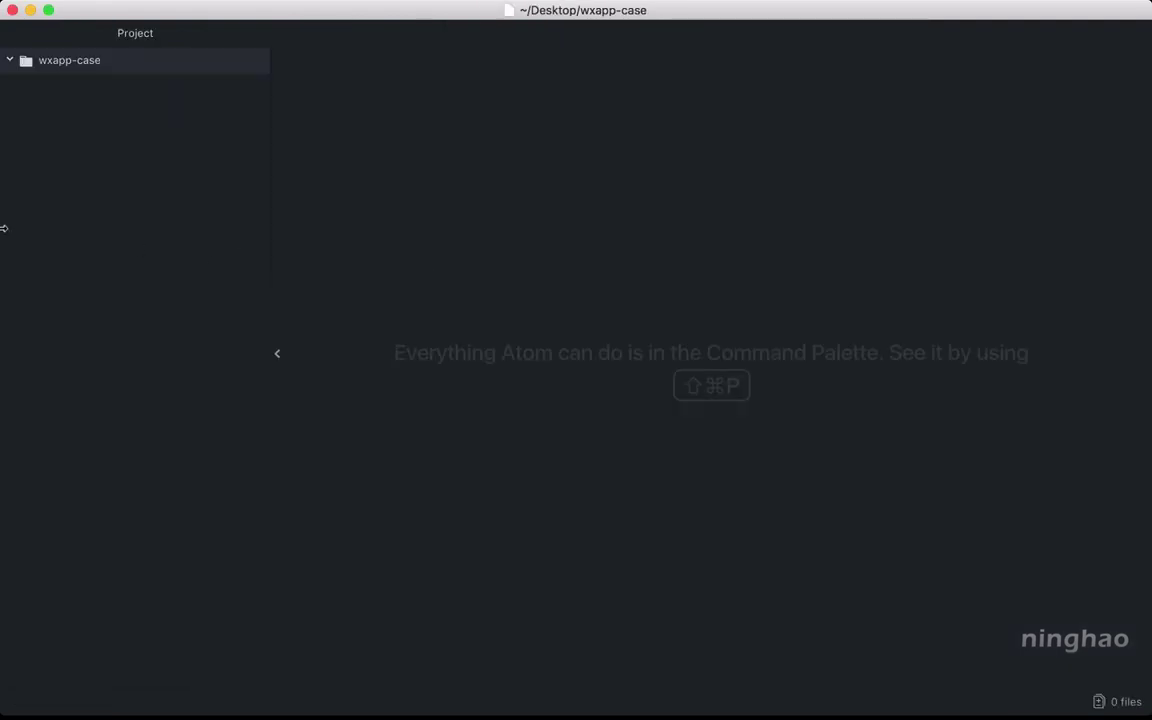
{"action": "left_click_drag", "start_coordinate": [4, 228], "coordinate": [393, 247]}
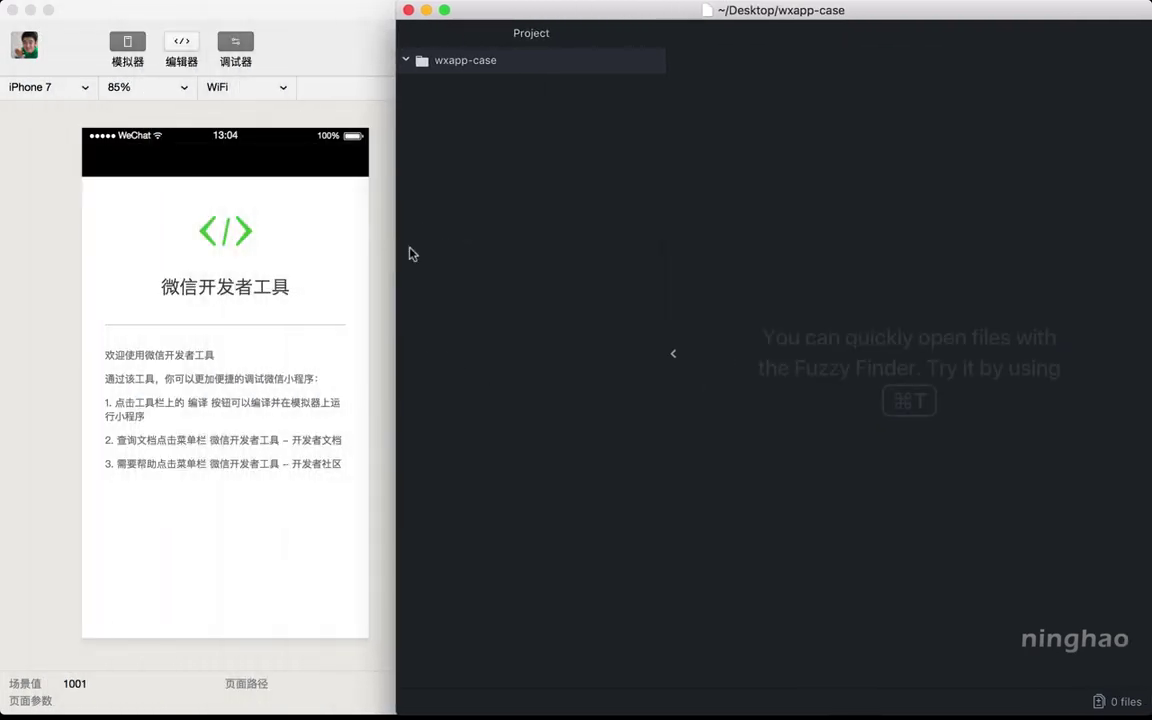